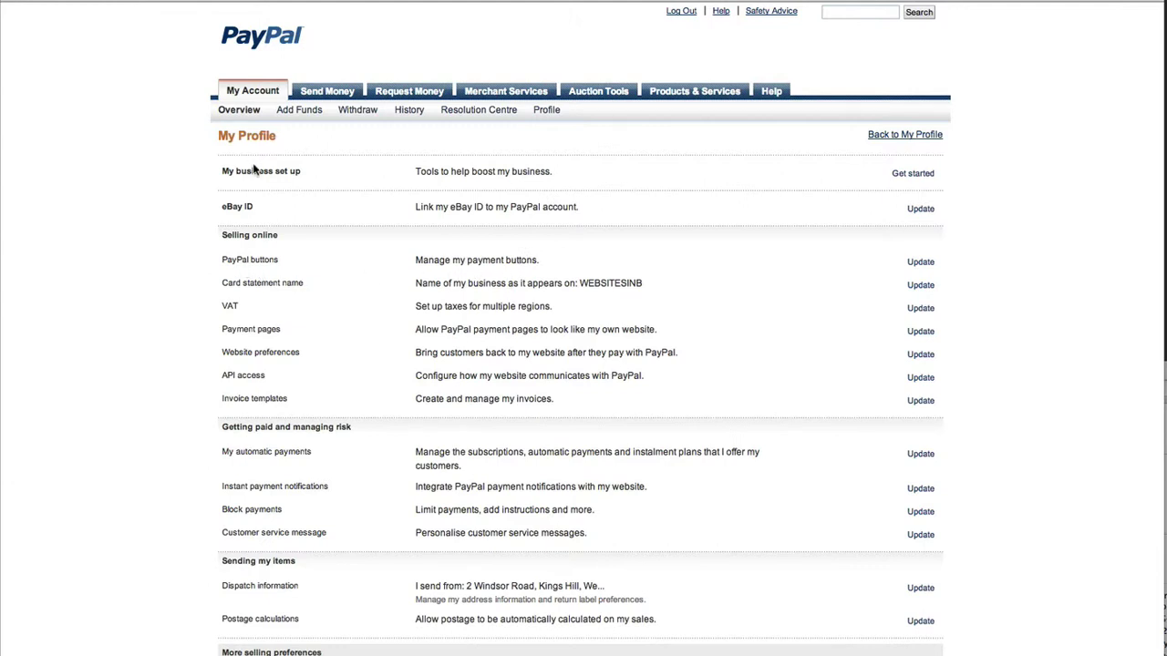
- Open the saved PayPal payment buttons, start creating a new one and set its button type to Buy Now
{"action": "mouse_move", "coordinate": [551, 114]}
{"action": "left_click", "coordinate": [920, 263]}
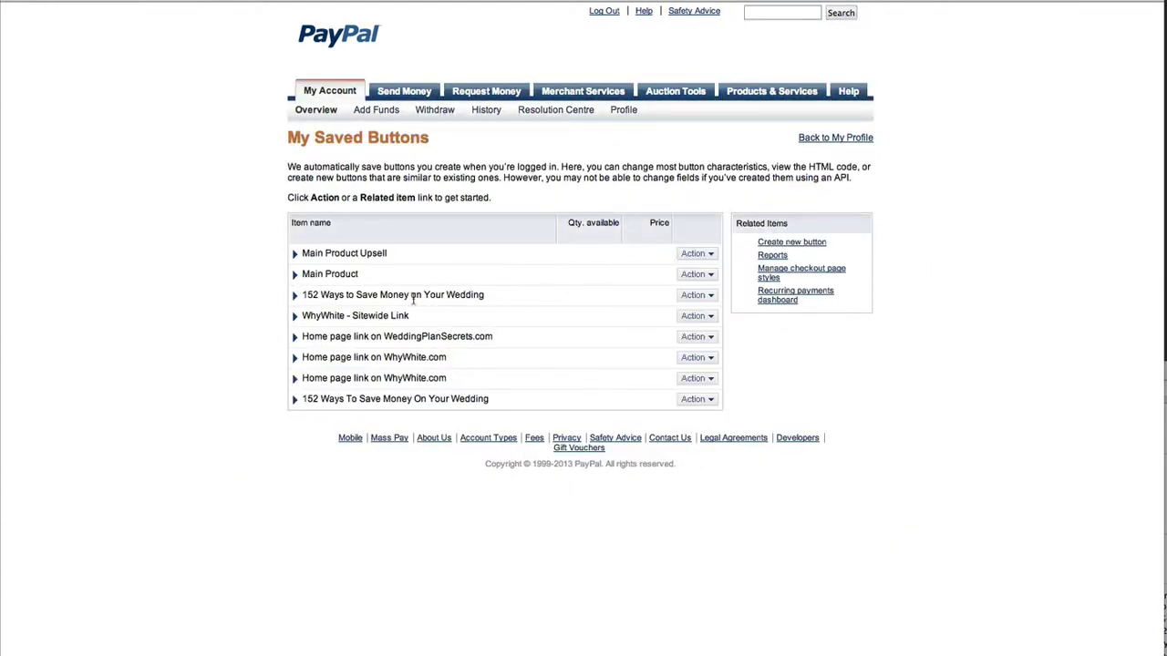
{"action": "left_click", "coordinate": [791, 242]}
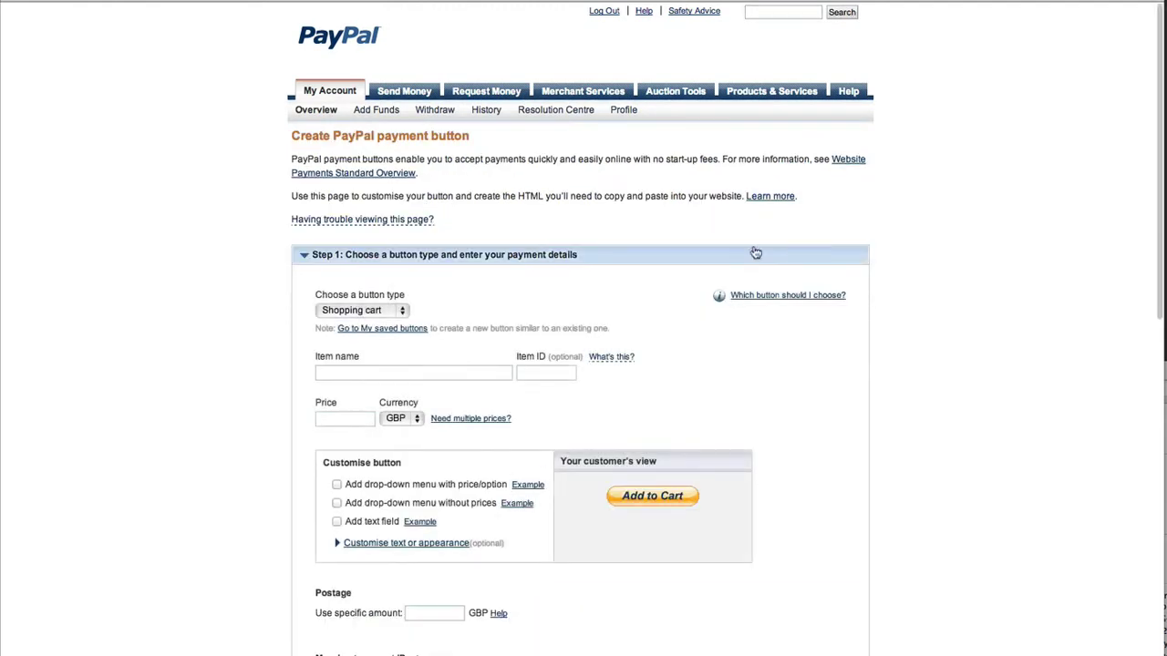
{"action": "left_click", "coordinate": [392, 312]}
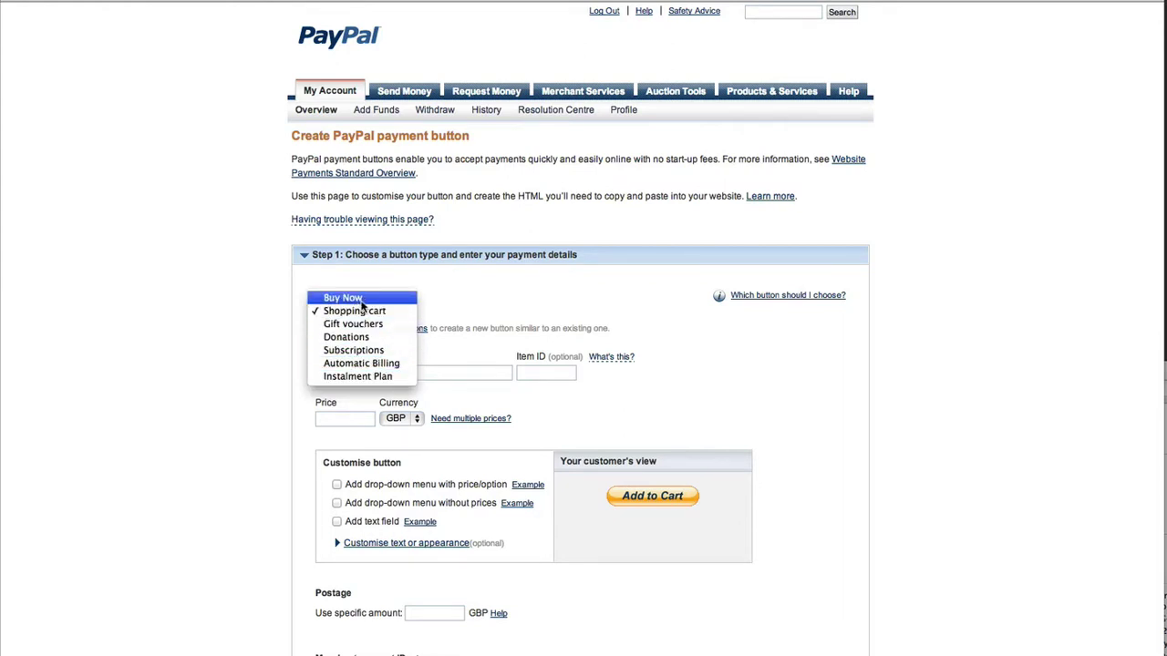
{"action": "left_click", "coordinate": [361, 301]}
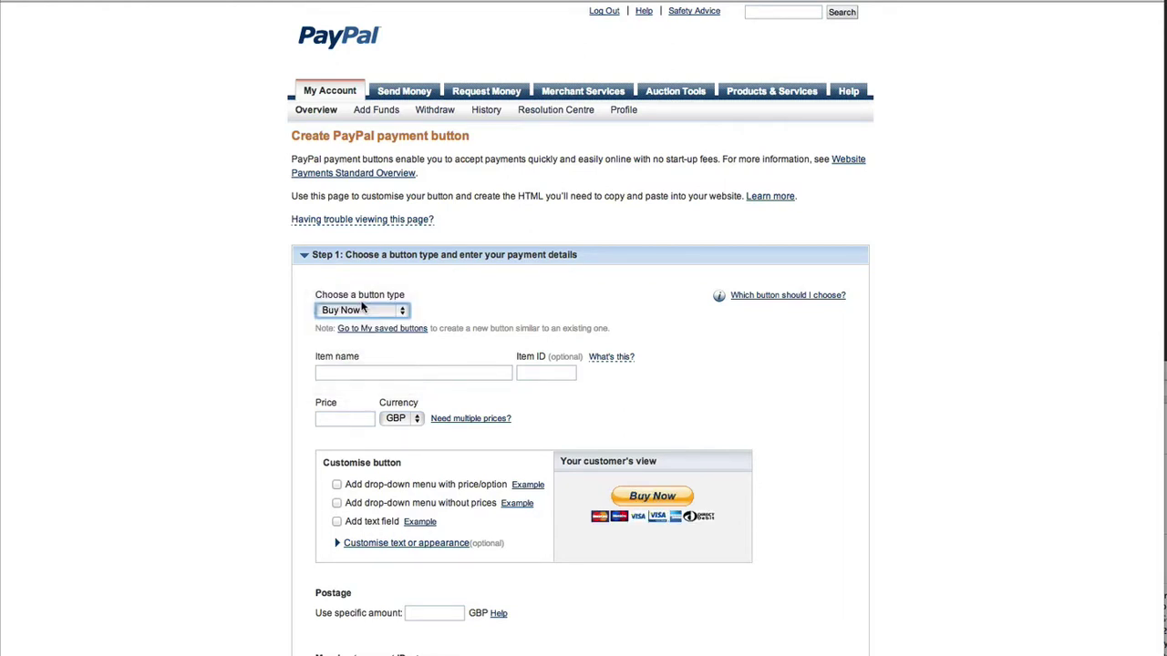
- Name the item "My Product", read the explanation of the item ID, and set the price to 10 GBP
{"action": "left_click", "coordinate": [415, 369]}
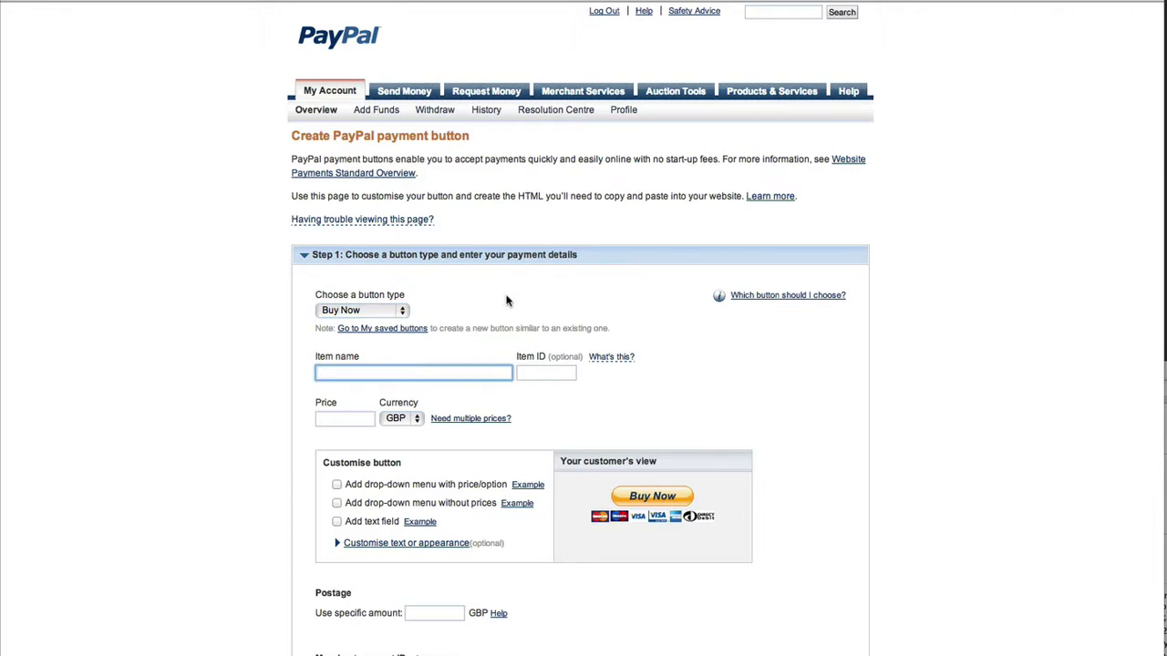
{"action": "type", "text": "My Product"}
{"action": "left_click", "coordinate": [610, 356]}
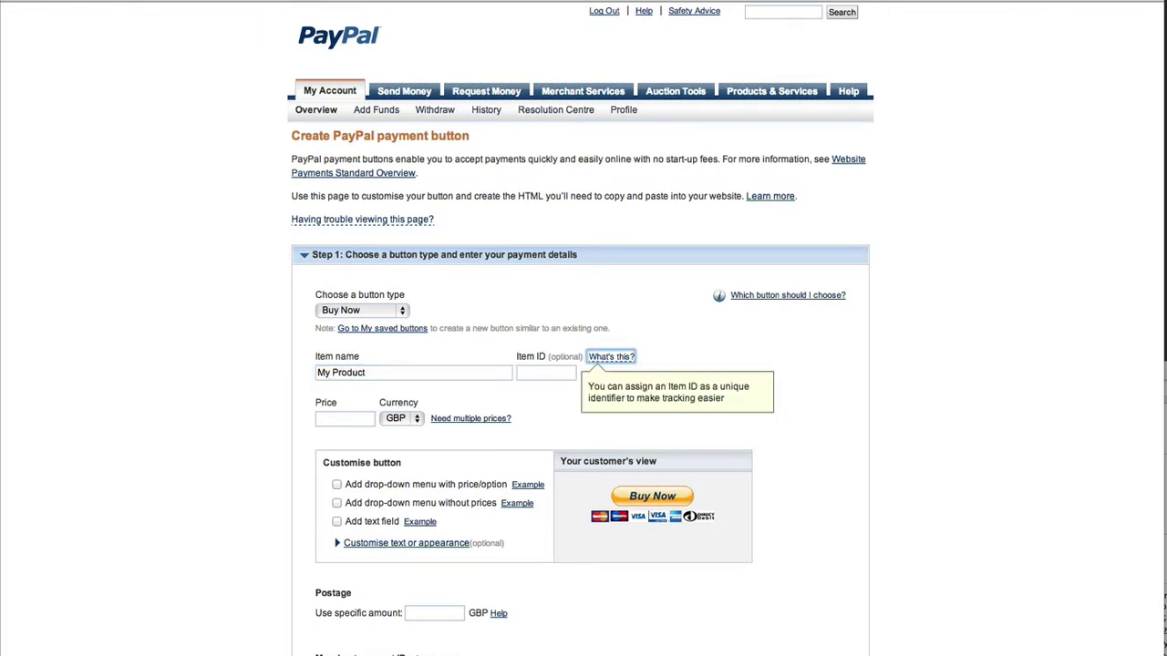
{"action": "key", "text": "Tab"}
{"action": "key", "text": "Tab"}
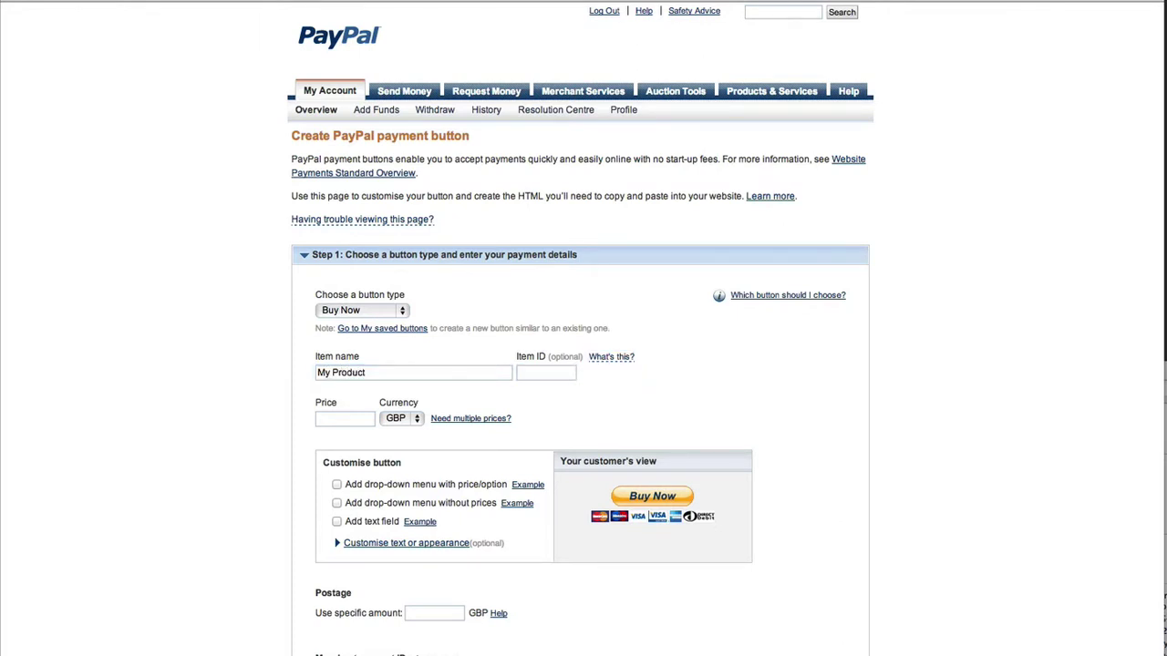
{"action": "left_click", "coordinate": [362, 416]}
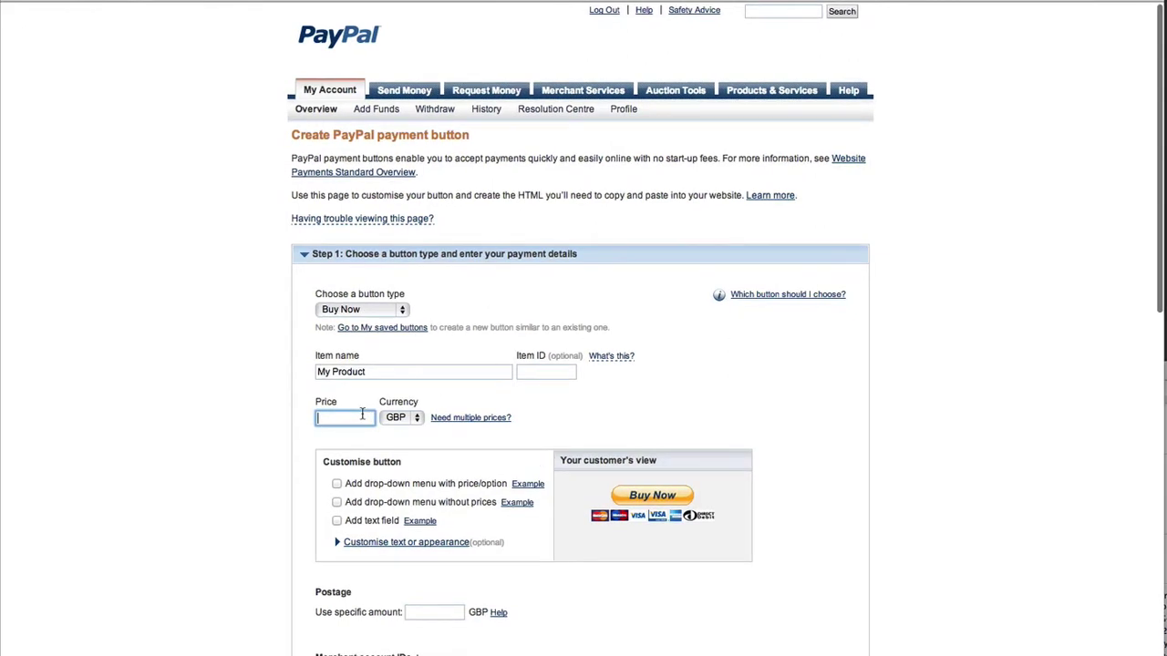
{"action": "type", "text": "10"}
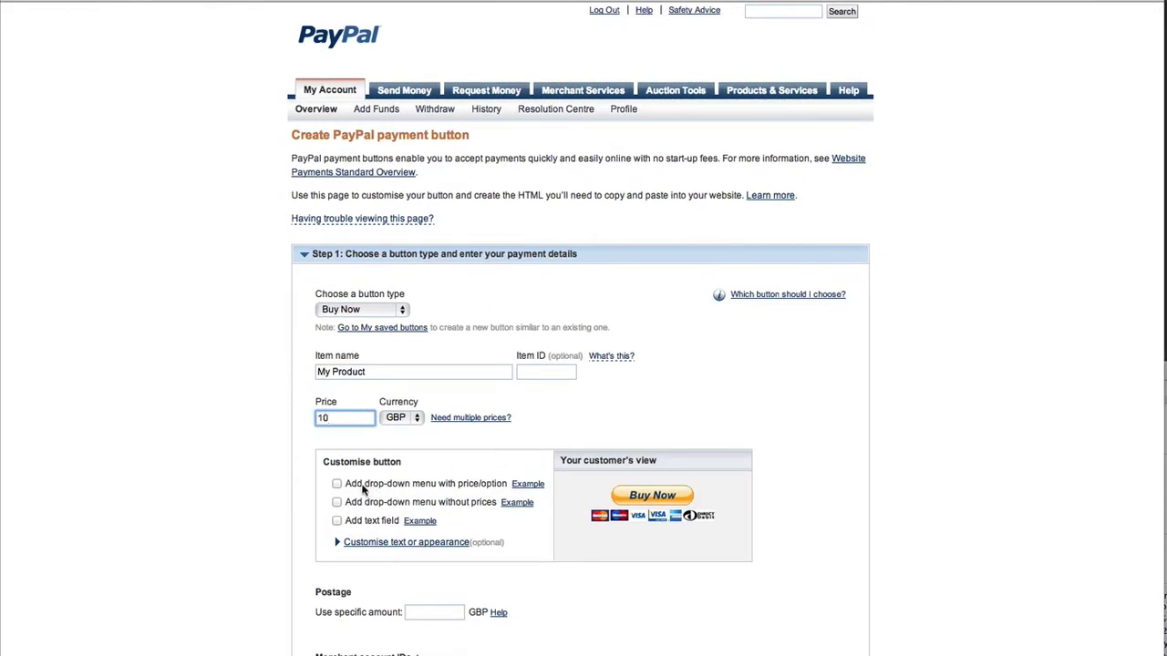
- In the advanced features, set the need for the customer's postal address to No and create the button
{"action": "scroll", "coordinate": [350, 494], "scroll_direction": "down", "scroll_amount": 2}
{"action": "scroll", "coordinate": [349, 494], "scroll_direction": "down", "scroll_amount": 1}
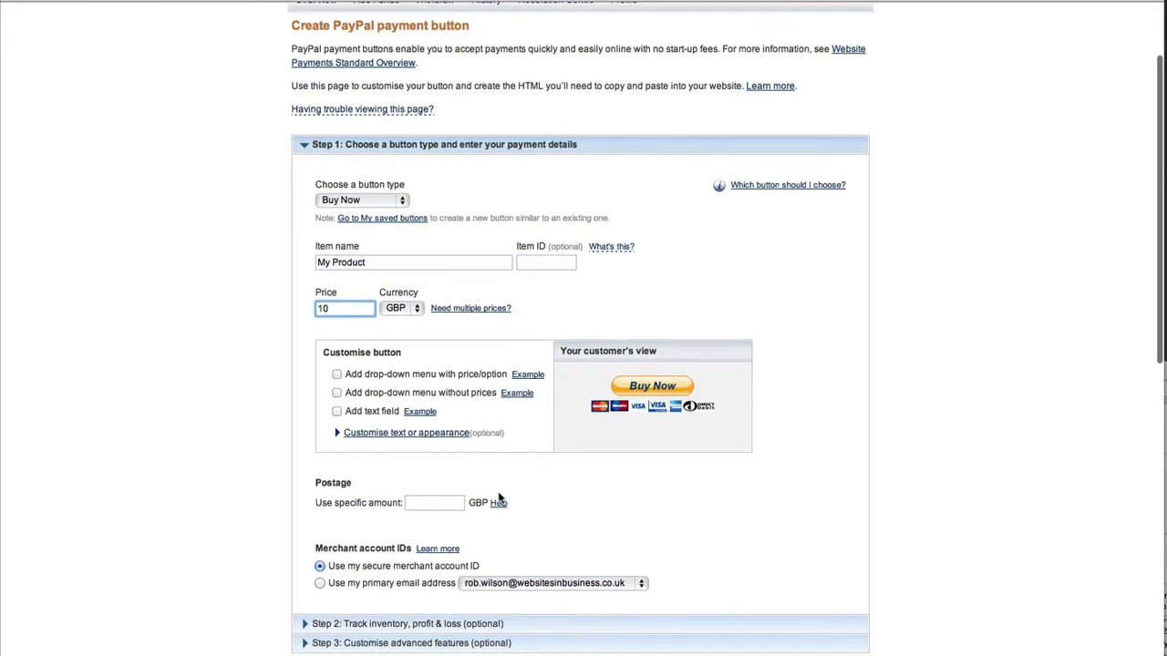
{"action": "scroll", "coordinate": [502, 506], "scroll_direction": "down", "scroll_amount": 1}
{"action": "scroll", "coordinate": [398, 529], "scroll_direction": "down", "scroll_amount": 10}
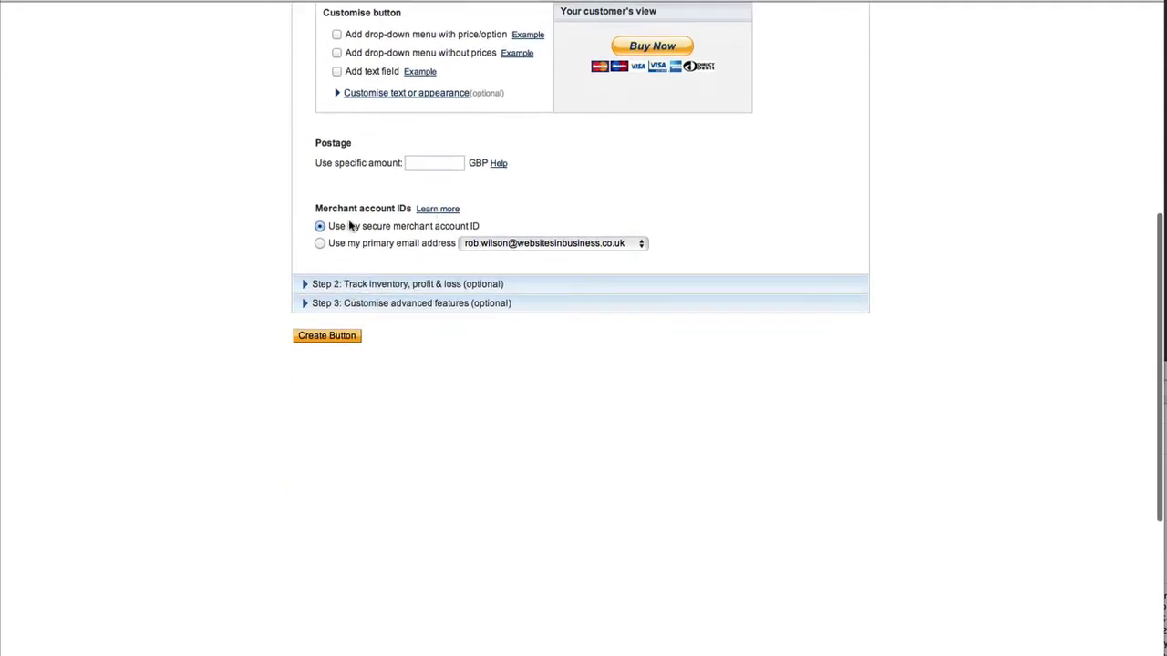
{"action": "left_click", "coordinate": [391, 305]}
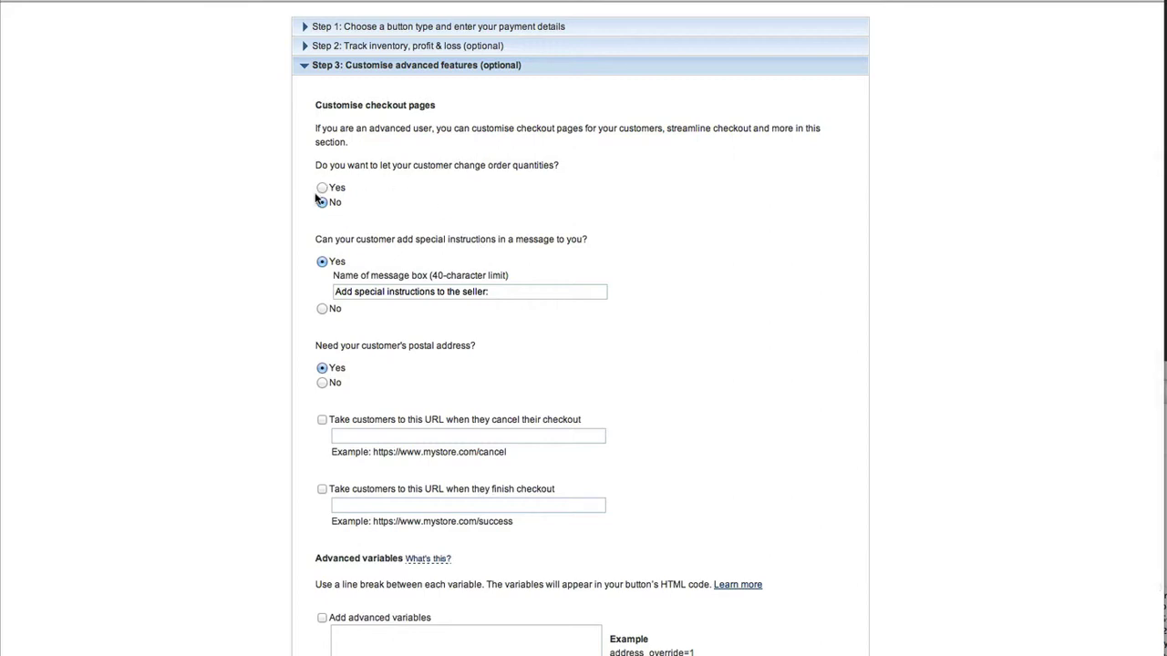
{"action": "scroll", "coordinate": [322, 315], "scroll_direction": "down", "scroll_amount": 2}
{"action": "left_click", "coordinate": [321, 306]}
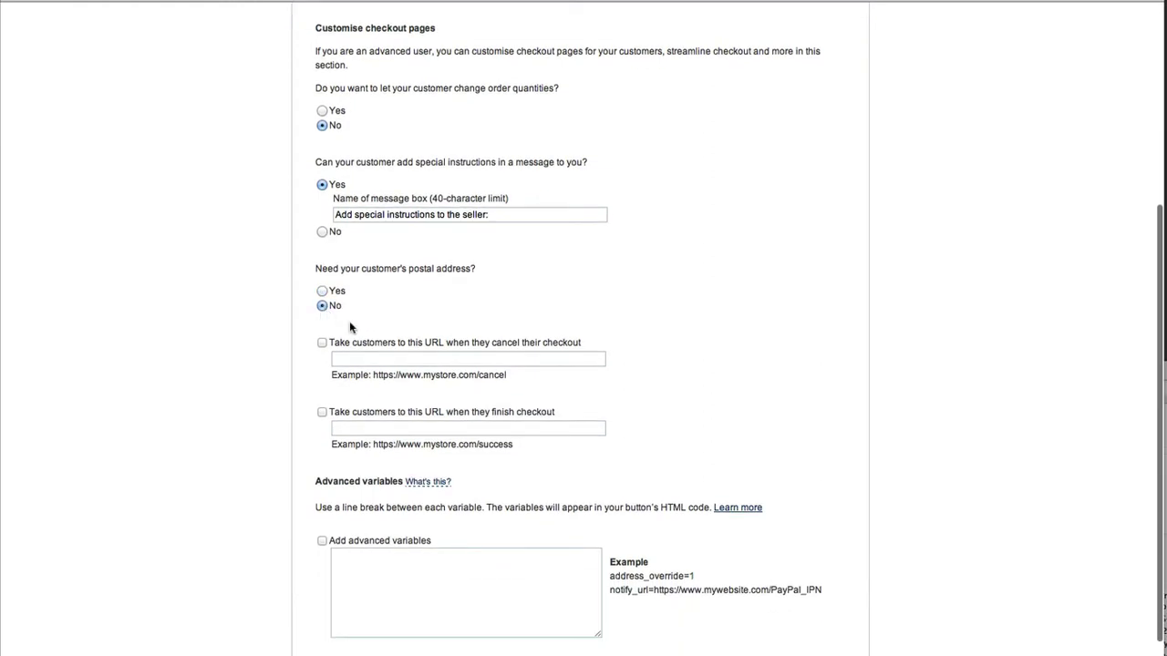
{"action": "scroll", "coordinate": [364, 339], "scroll_direction": "down", "scroll_amount": 1}
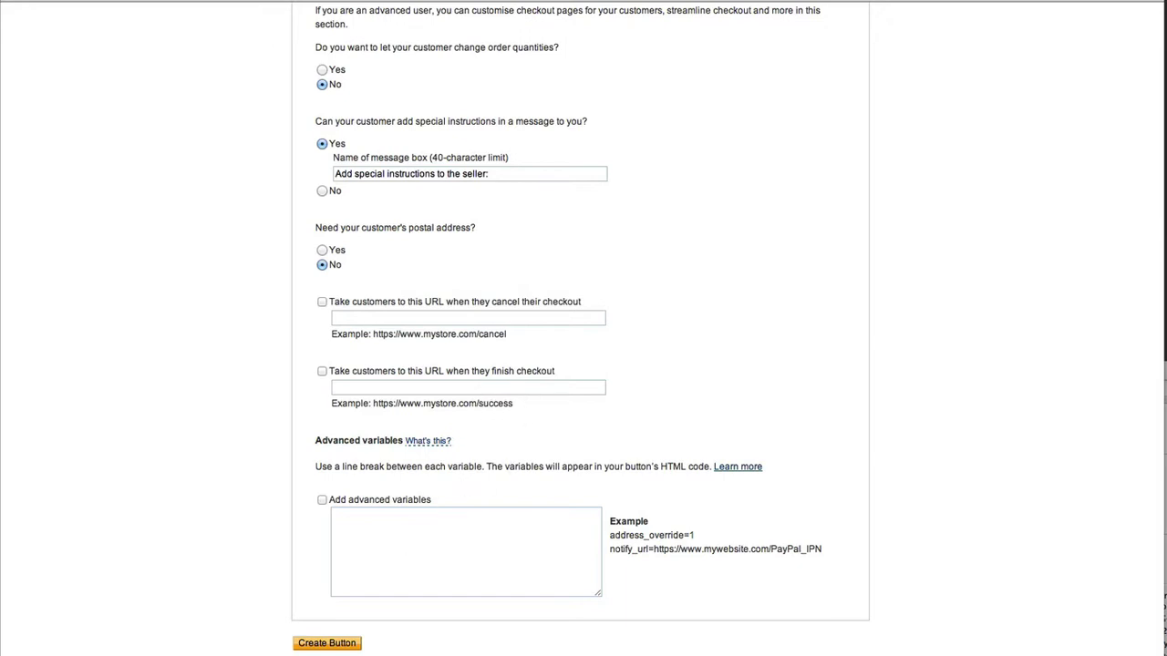
{"action": "left_click", "coordinate": [326, 644]}
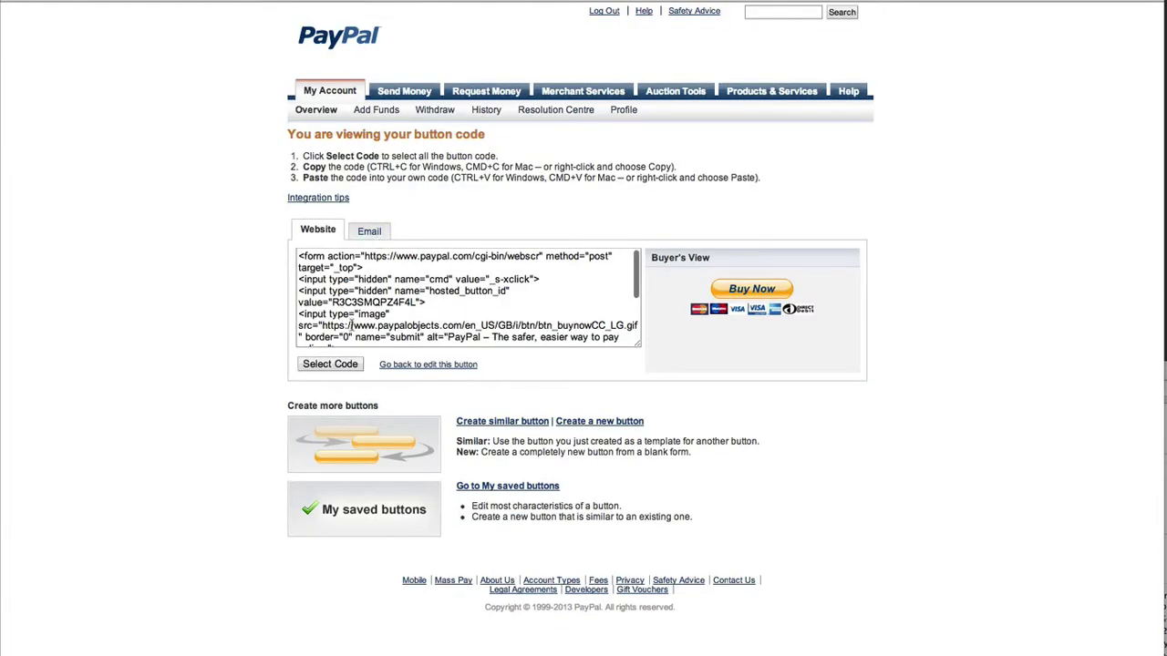
- Select all of the new button's website HTML code and copy it
{"action": "left_click", "coordinate": [313, 365]}
{"action": "right_click", "coordinate": [399, 312]}
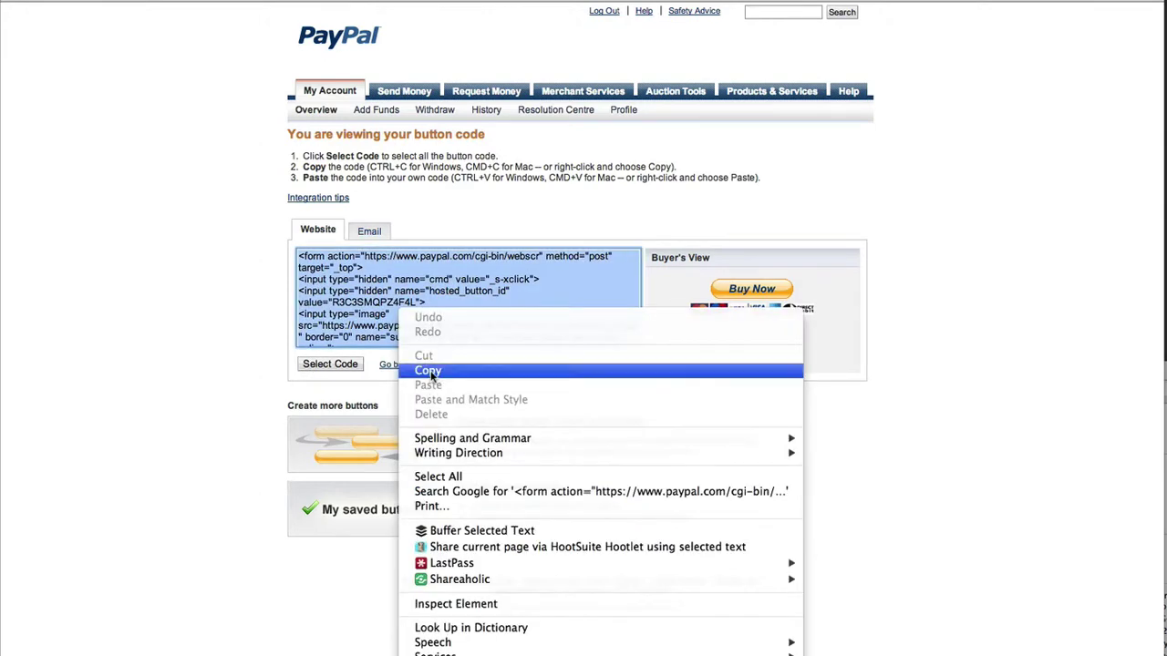
{"action": "left_click", "coordinate": [428, 371]}
- Compare the button's email payment link with its website code, ending with the whole website code selected
{"action": "left_click", "coordinate": [368, 231]}
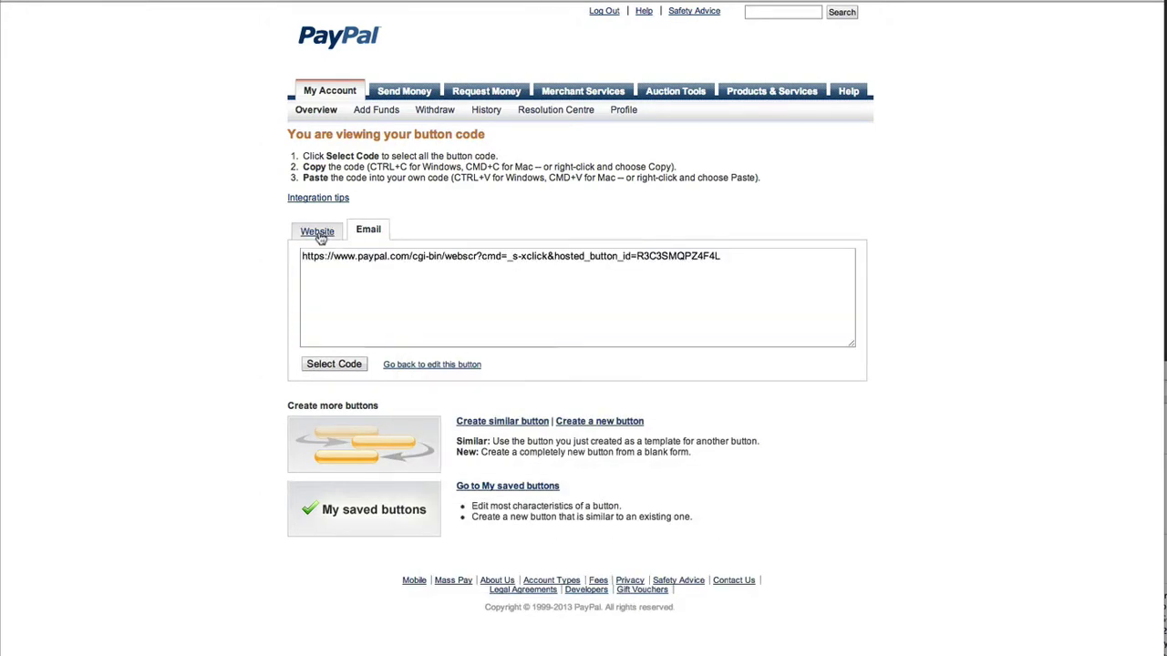
{"action": "left_click", "coordinate": [320, 236]}
{"action": "left_click", "coordinate": [368, 230]}
{"action": "left_click", "coordinate": [321, 233]}
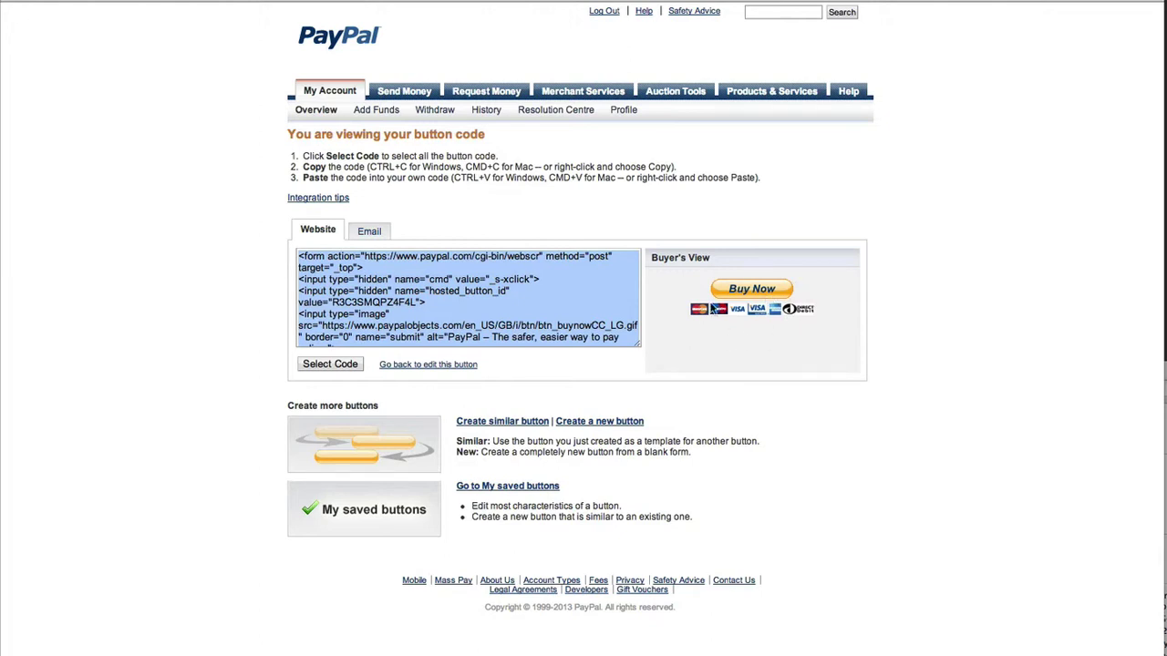
{"action": "left_click", "coordinate": [335, 365]}
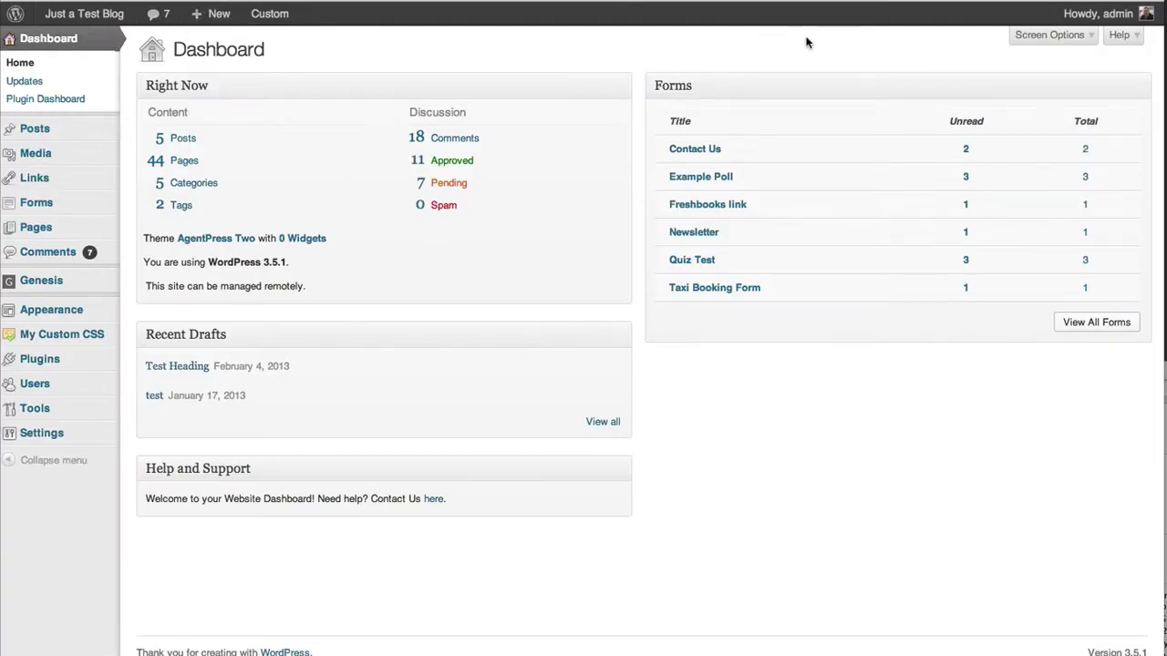
- Switch to the WordPress dashboard and start a new page titled "Buy Now"
{"action": "mouse_move", "coordinate": [212, 14]}
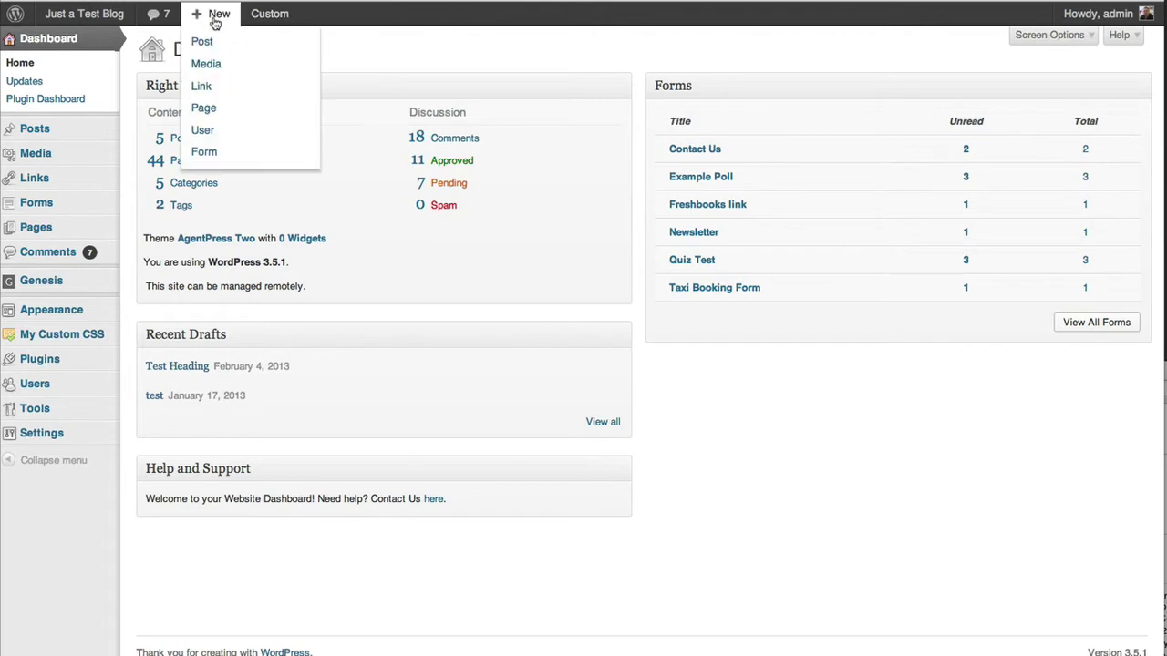
{"action": "left_click", "coordinate": [220, 110]}
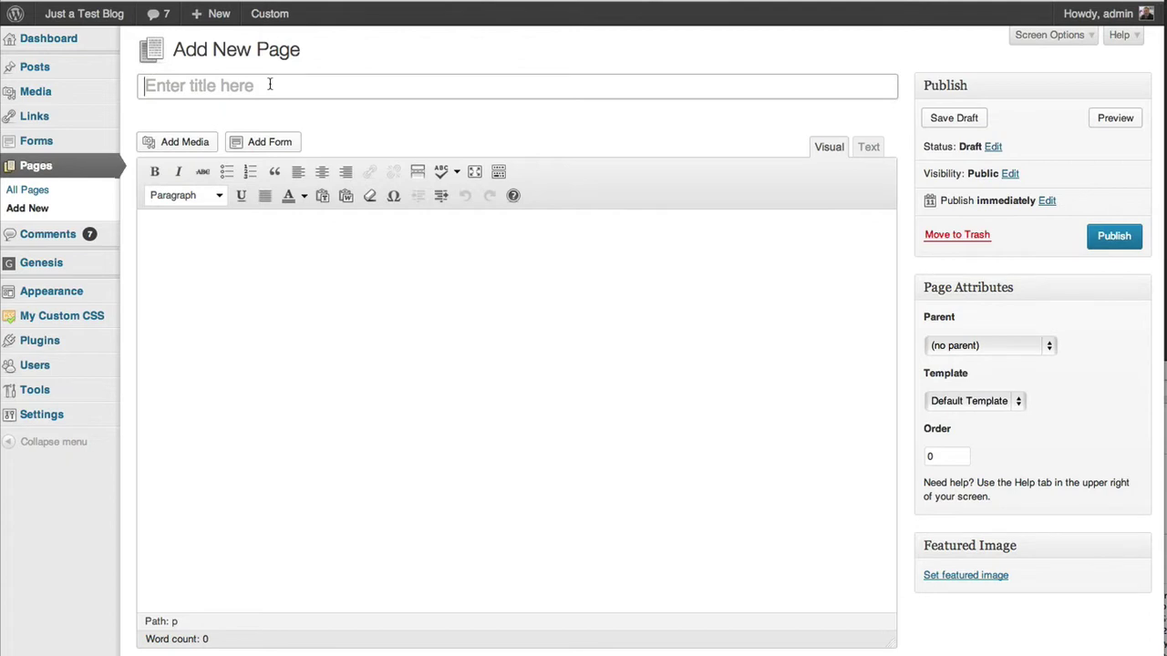
{"action": "left_click", "coordinate": [270, 84]}
{"action": "type", "text": "But Now"}
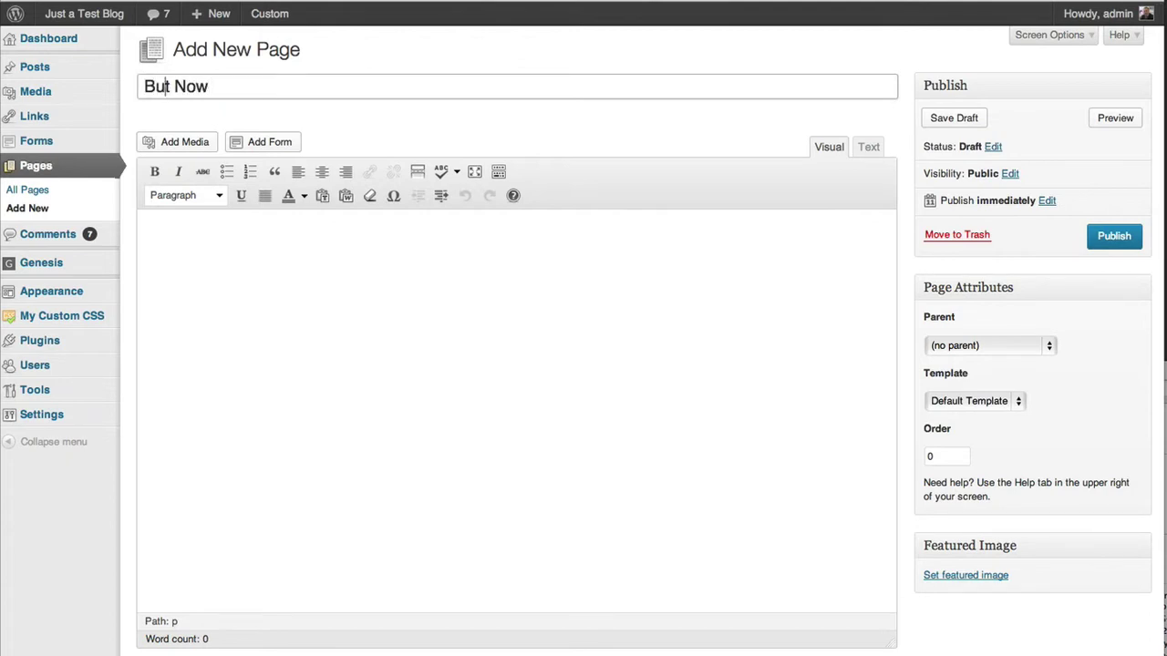
{"action": "key", "text": "Delete"}
{"action": "type", "text": "y"}
- Try to paste the PayPal button code into the page body in visual editing mode, and undo the paste
{"action": "left_click", "coordinate": [273, 259]}
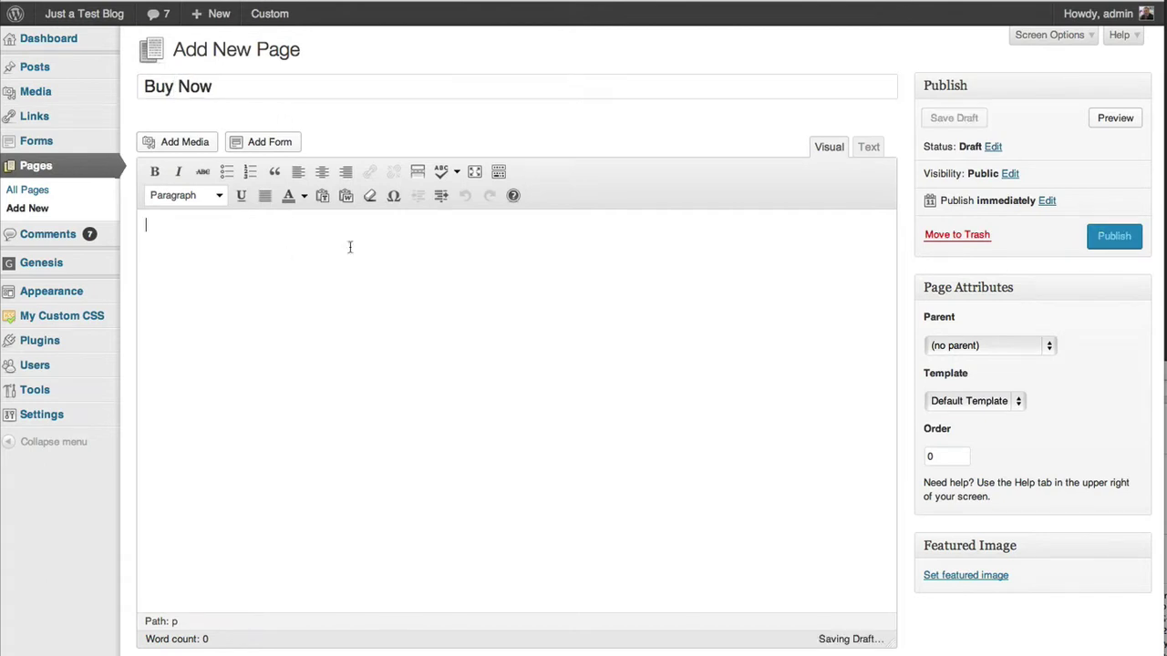
{"action": "key", "text": "ctrl+v"}
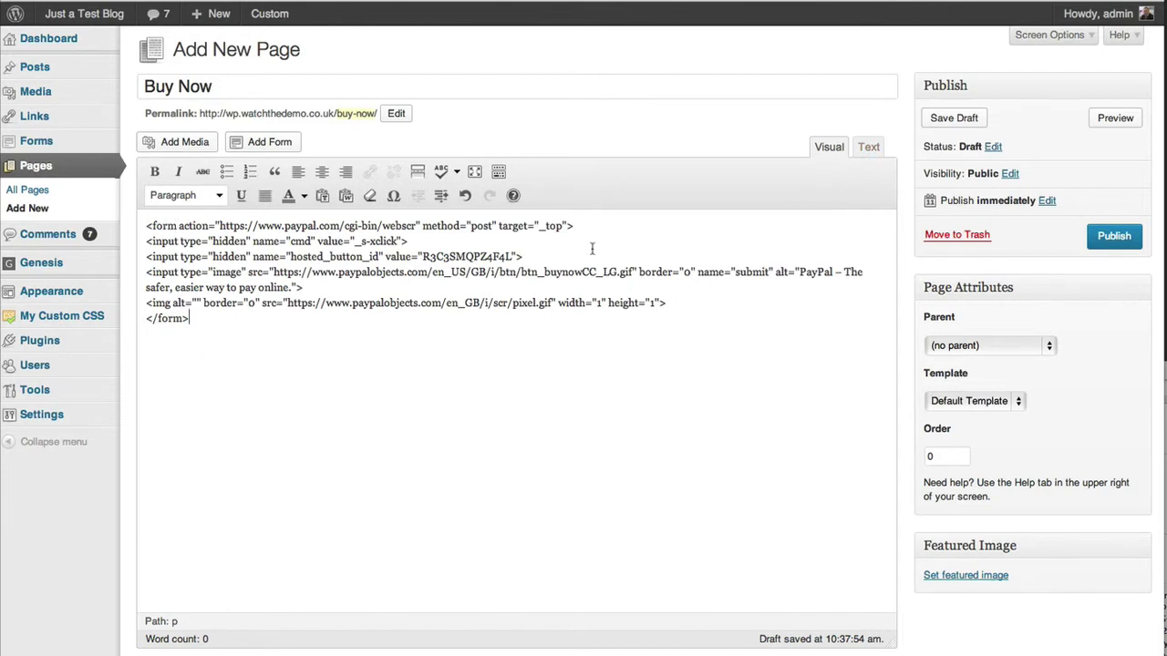
{"action": "key", "text": "ctrl+z"}
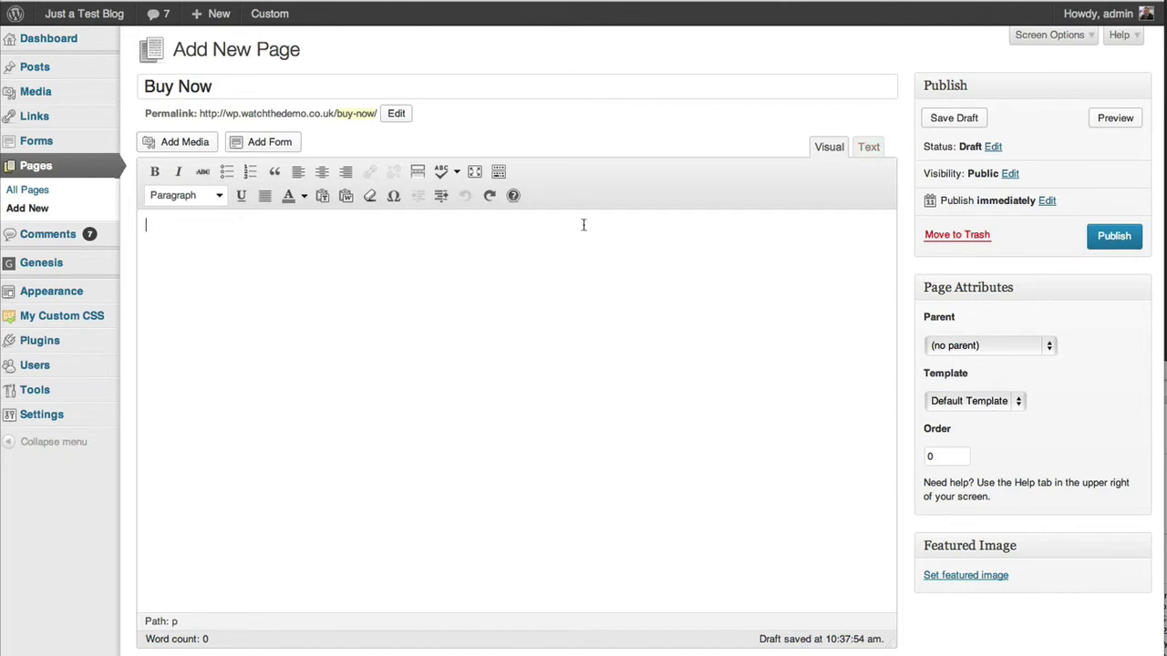
- Enter the placeholder lines "aaa" and "bb" in the page body, leaving an empty line between them
{"action": "type", "text": "aaa"}
{"action": "key", "text": "Return"}
{"action": "type", "text": "bb"}
{"action": "key", "text": "Return"}
- In the page's HTML source, replace the non-breaking space between "aaa" and "bb" with the copied PayPal button code
{"action": "left_click", "coordinate": [867, 148]}
{"action": "left_click_drag", "start_coordinate": [187, 229], "coordinate": [116, 230]}
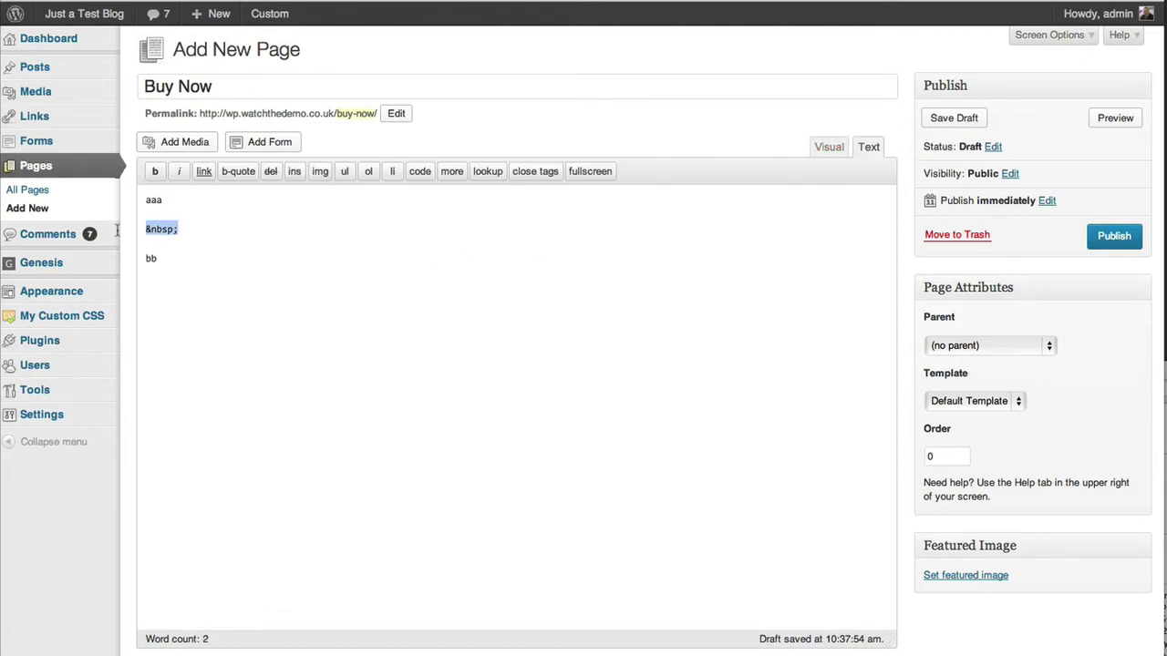
{"action": "key", "text": "super+v"}
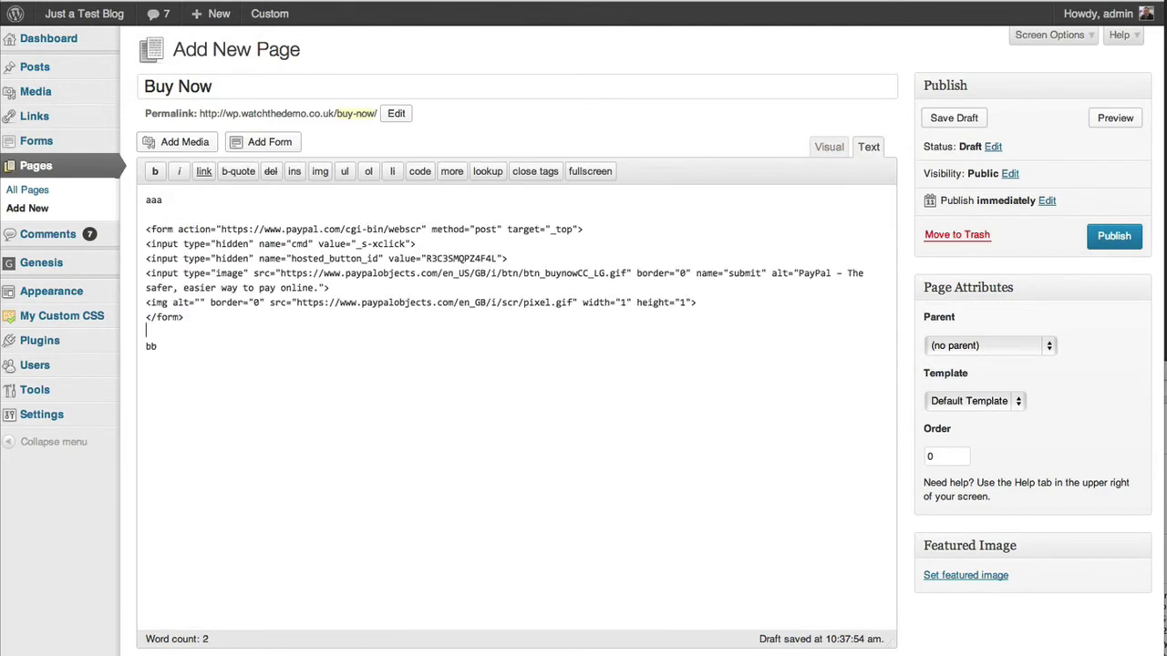
- Check the inserted Buy Now button in the visual view and its code in the HTML source
{"action": "left_click", "coordinate": [829, 148]}
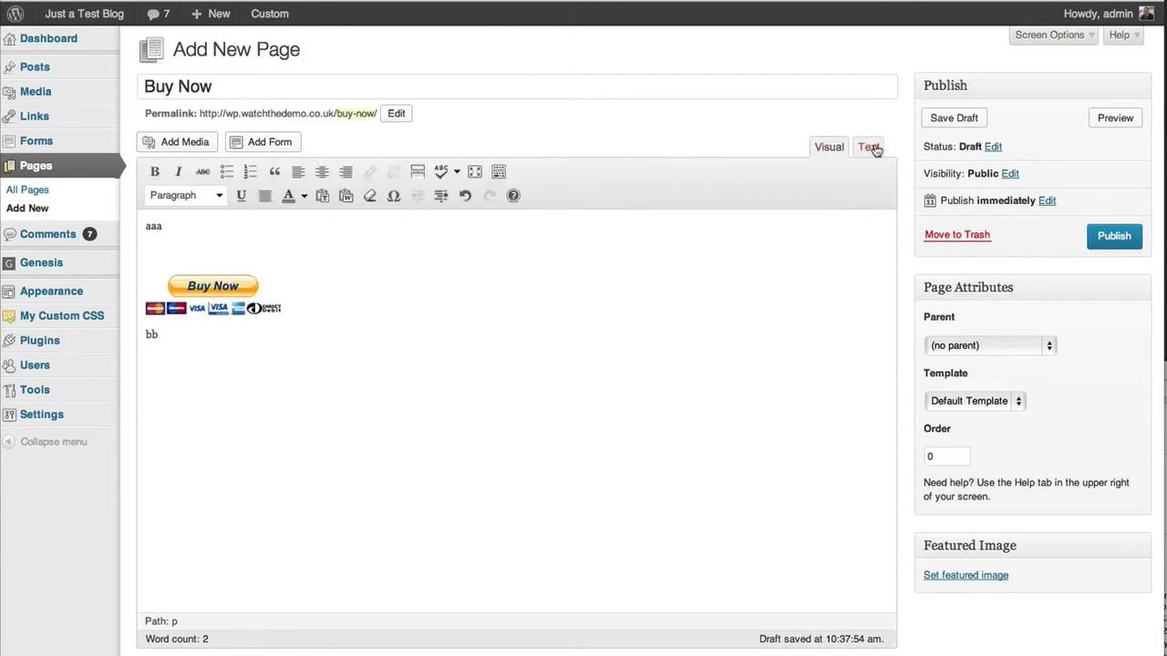
{"action": "left_click", "coordinate": [869, 148]}
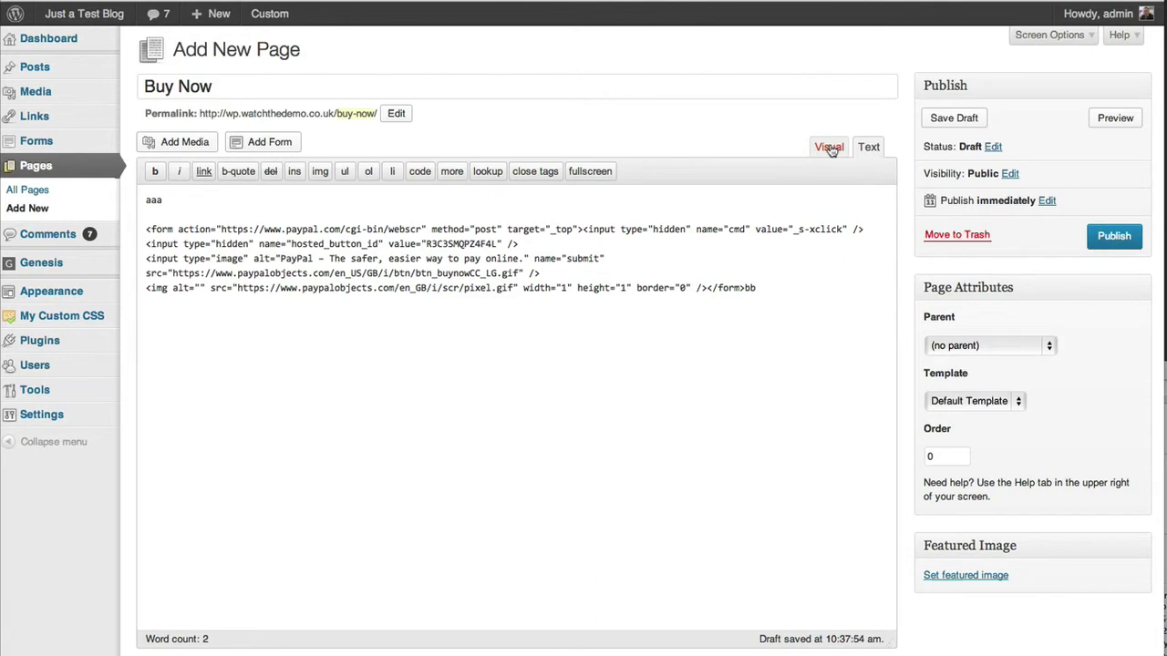
{"action": "left_click", "coordinate": [829, 148]}
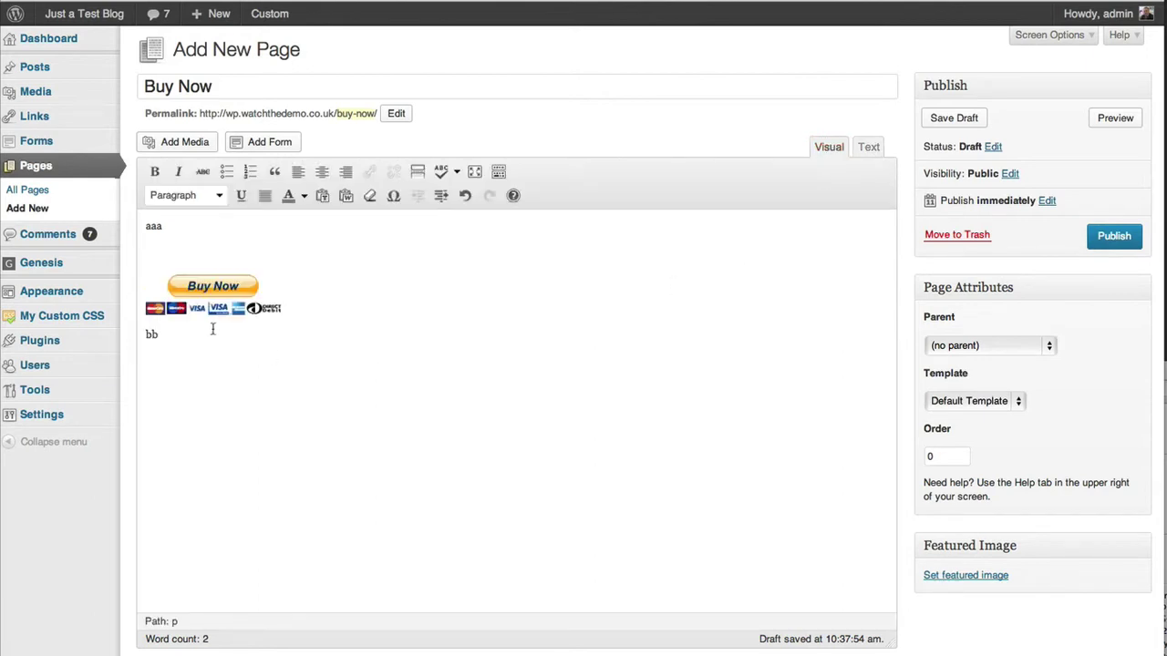
- Publish the Buy Now page, view it on the live site and test its PayPal button
{"action": "left_click", "coordinate": [1121, 236]}
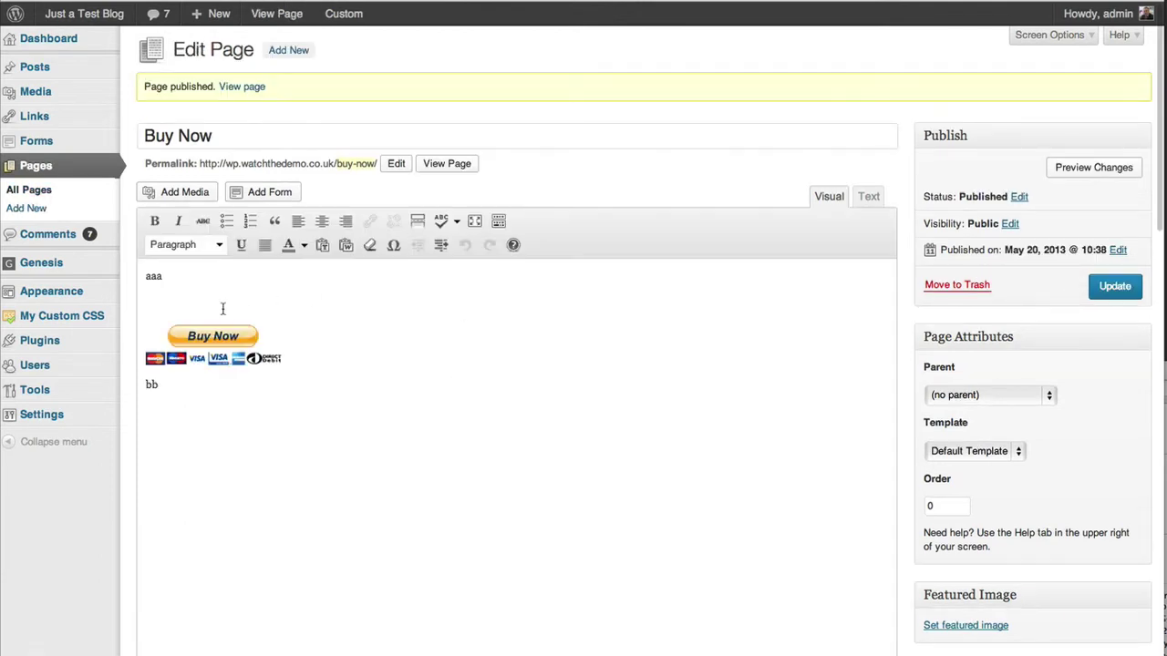
{"action": "left_click", "coordinate": [446, 164]}
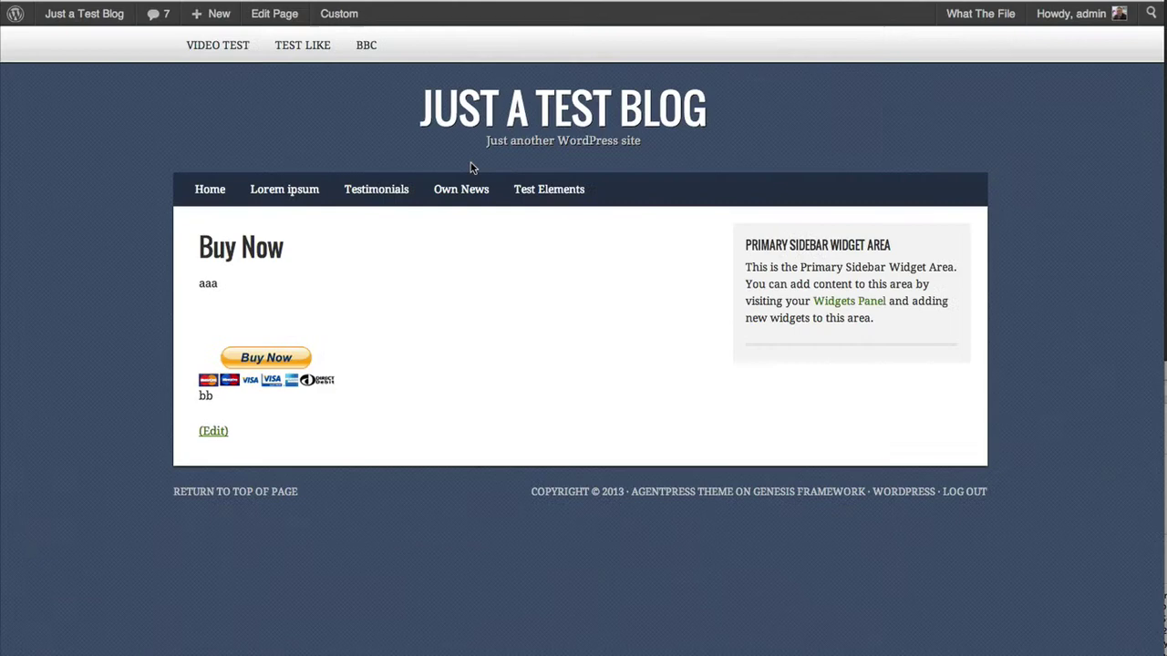
{"action": "left_click", "coordinate": [266, 358]}
- Return to editing the Buy Now page and go on to the WordPress page for installing new plugins
{"action": "left_click", "coordinate": [270, 15]}
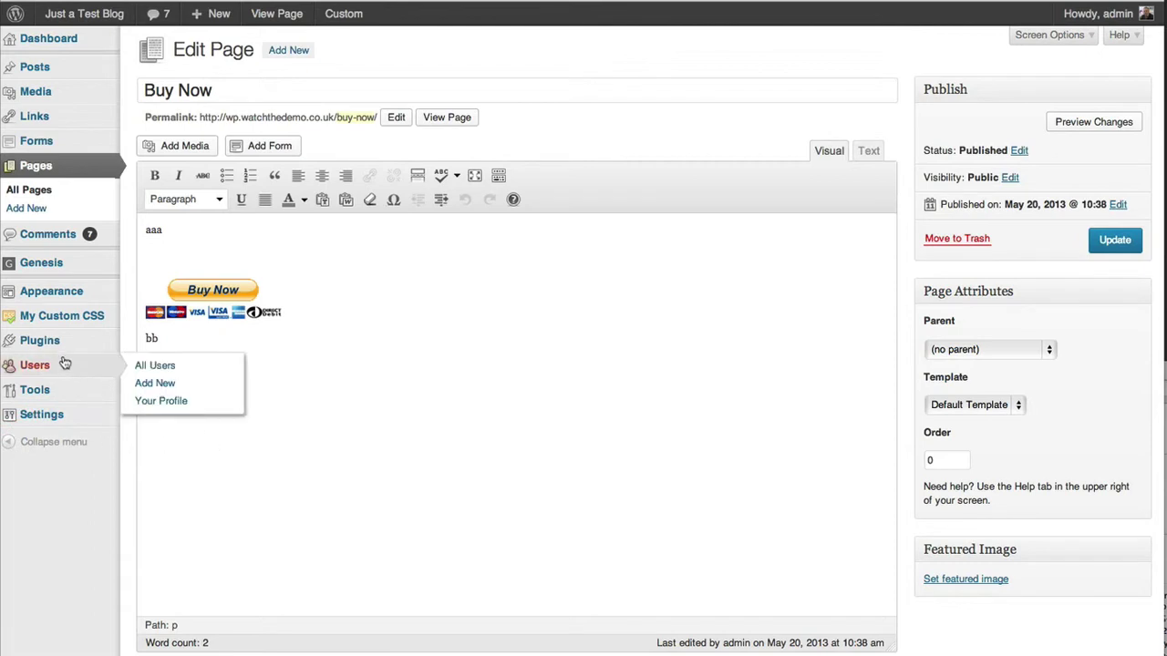
{"action": "mouse_move", "coordinate": [55, 344]}
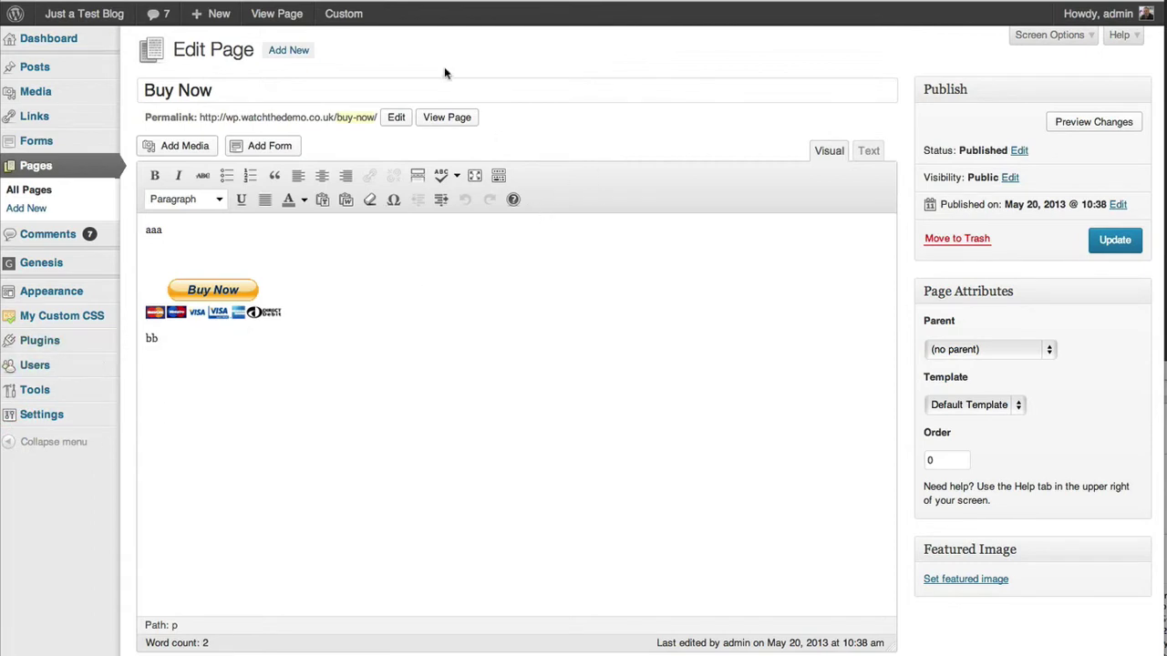
{"action": "mouse_move", "coordinate": [357, 18]}
{"action": "left_click", "coordinate": [393, 155]}
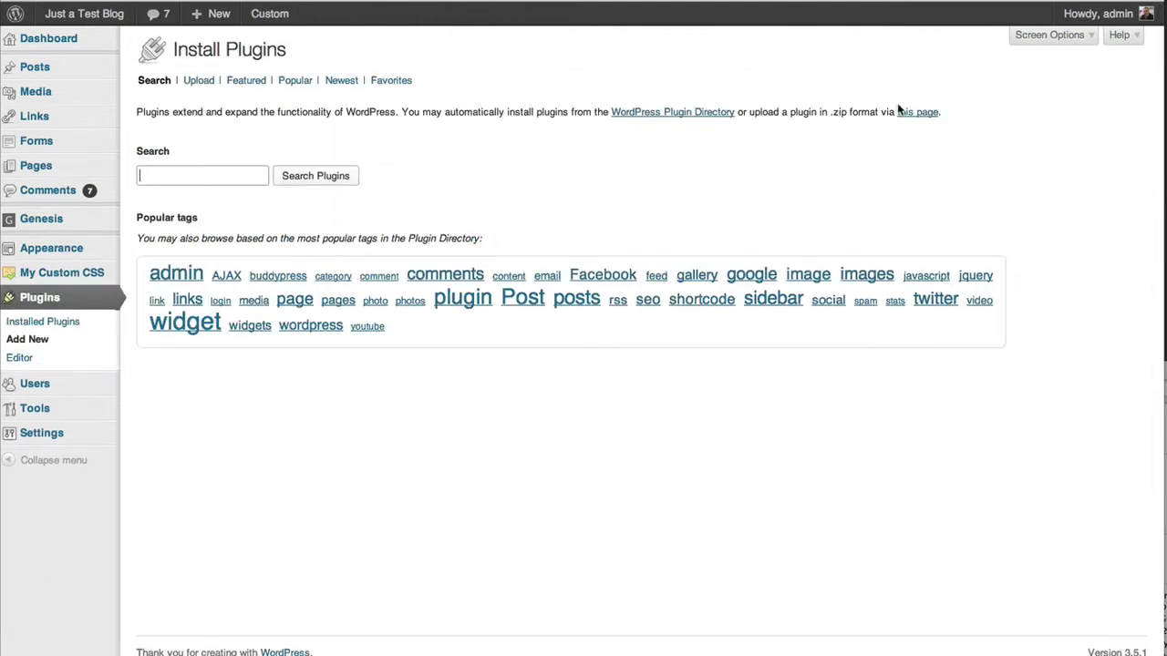
{"action": "left_click", "coordinate": [959, 0]}
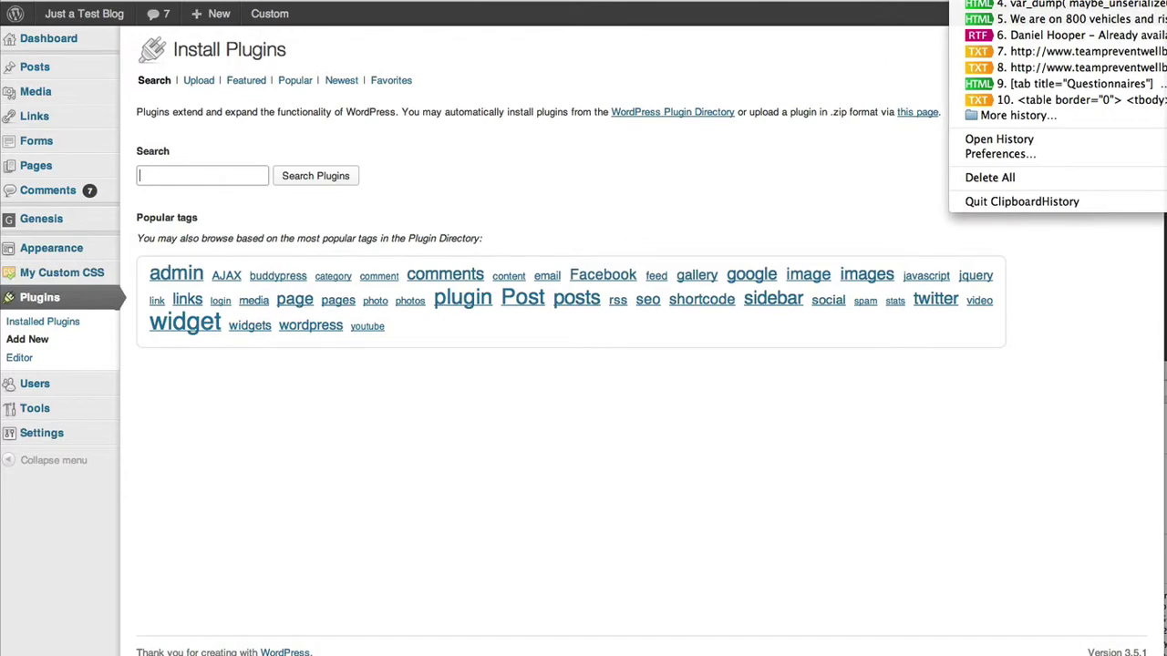
{"action": "mouse_move", "coordinate": [1165, 0]}
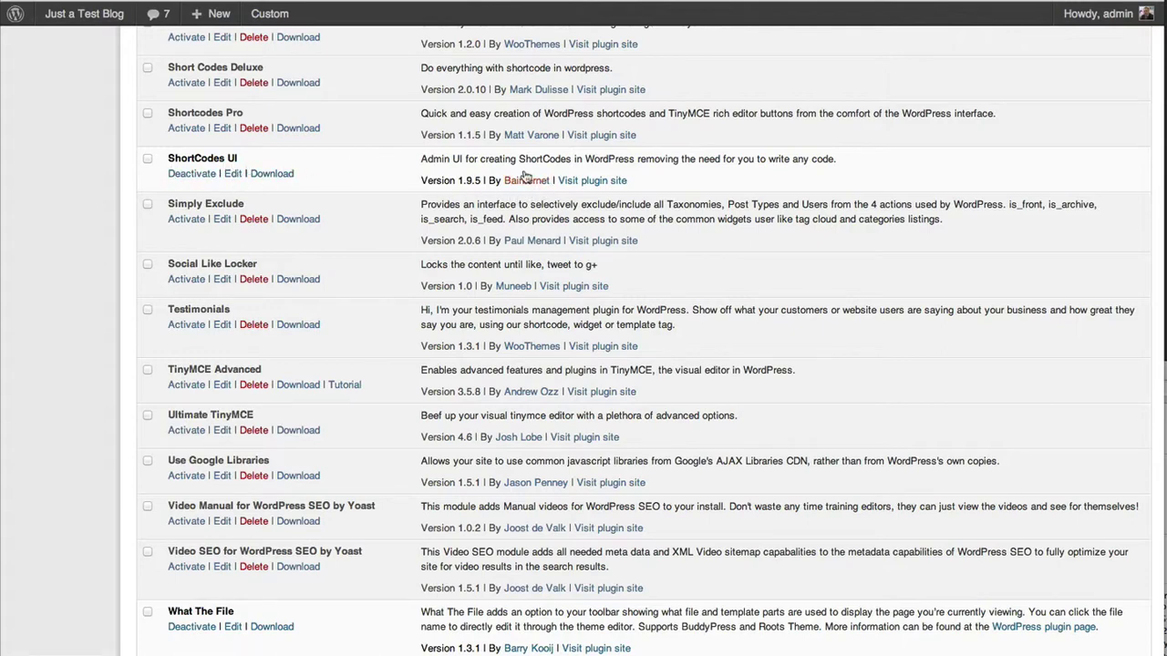
- Start a new shortcode, name it "buynowat10pounds" and copy that name
{"action": "scroll", "coordinate": [89, 147], "scroll_direction": "up", "scroll_amount": 20}
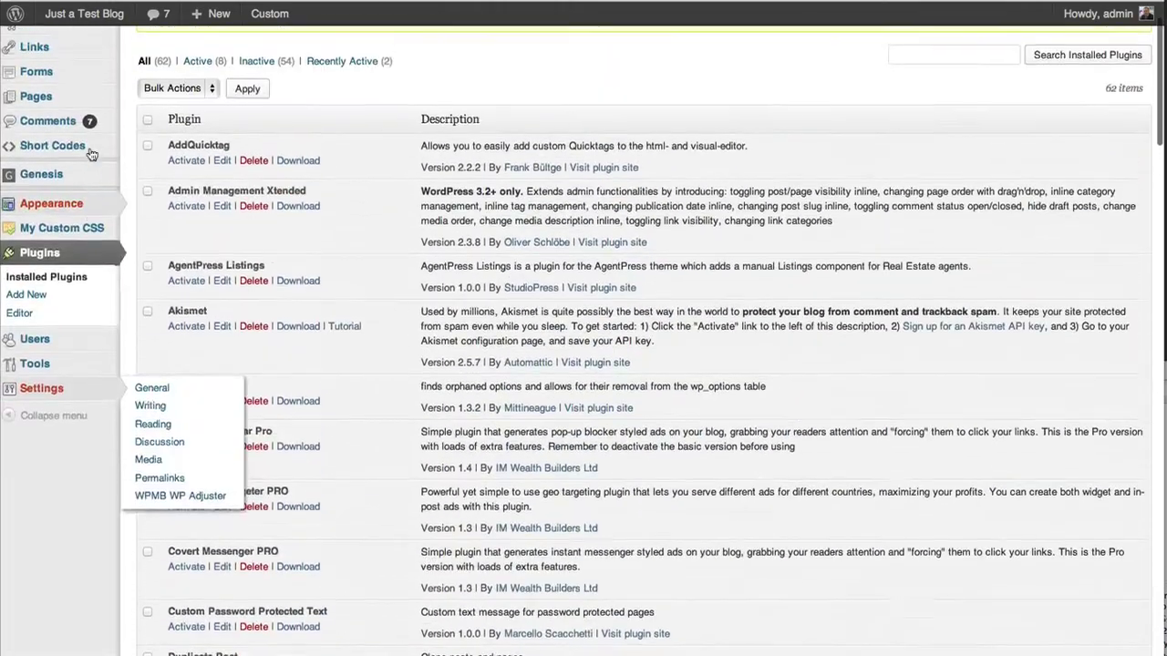
{"action": "scroll", "coordinate": [89, 147], "scroll_direction": "up", "scroll_amount": 1}
{"action": "mouse_move", "coordinate": [91, 191]}
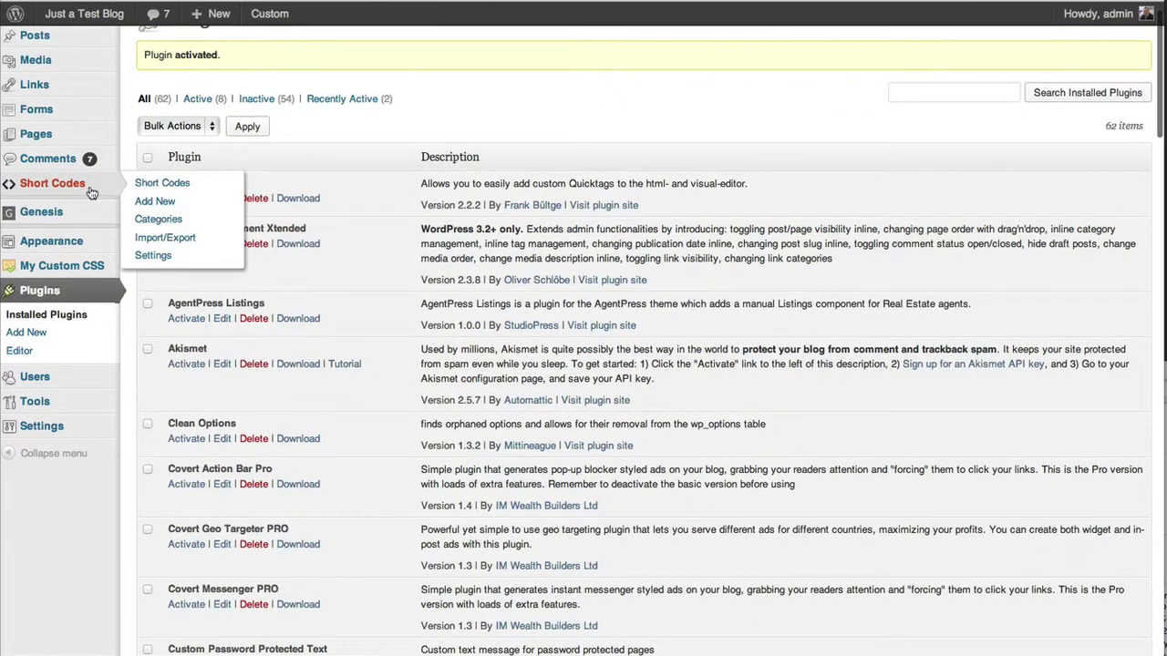
{"action": "left_click", "coordinate": [188, 202]}
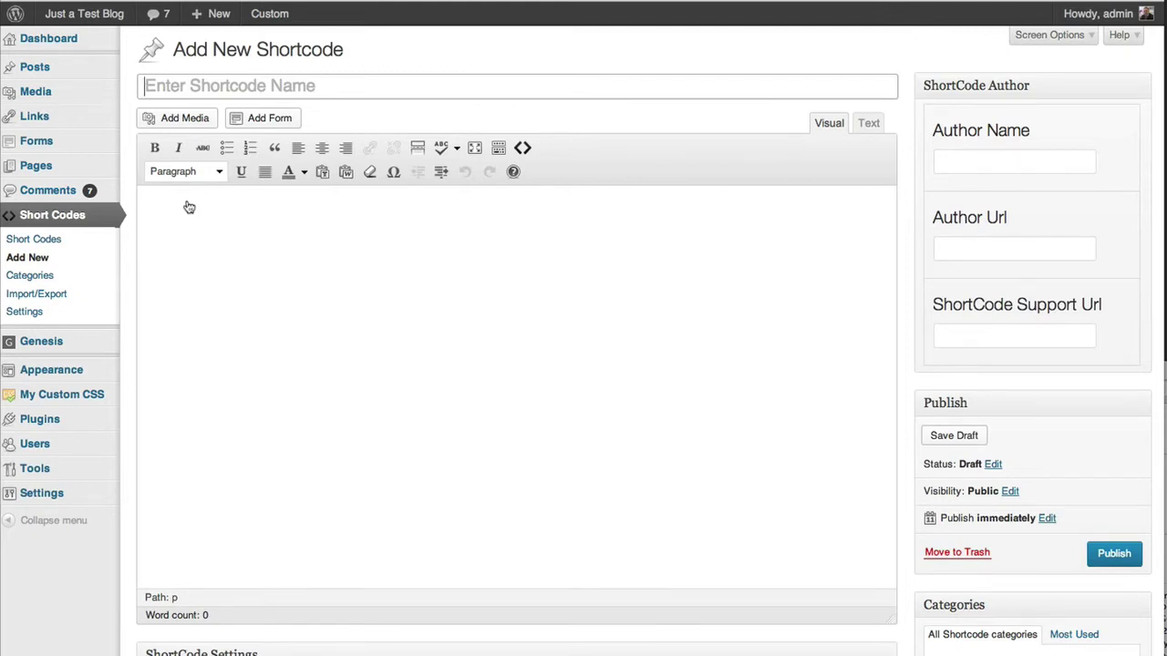
{"action": "type", "text": "buy"}
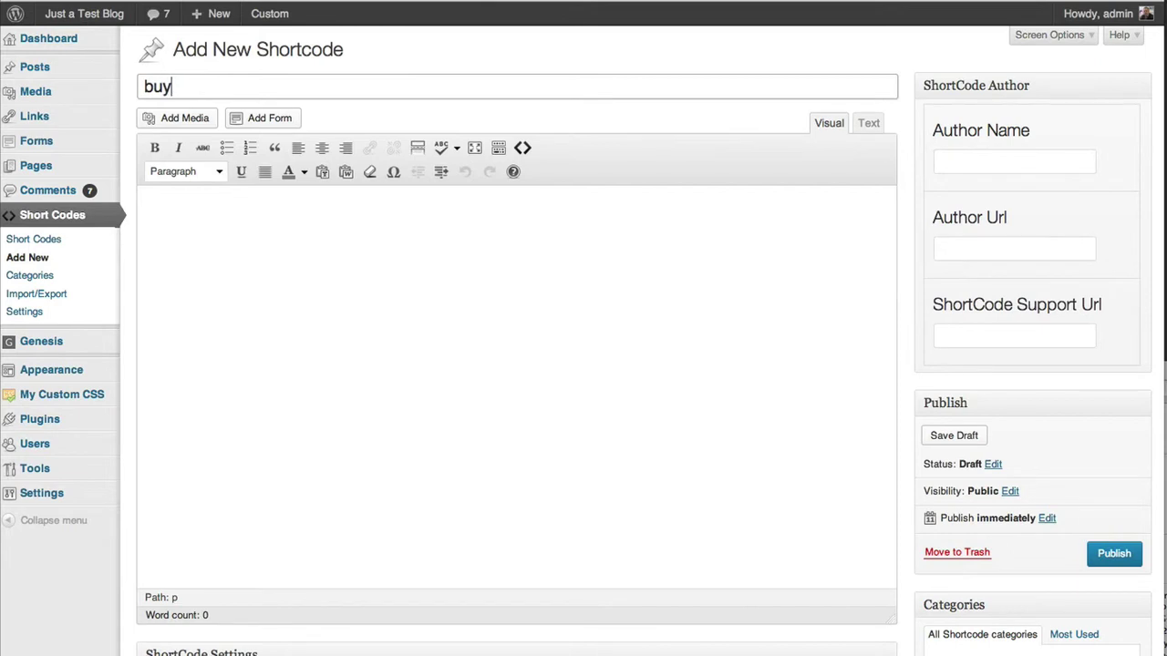
{"action": "type", "text": "nowat10pounds"}
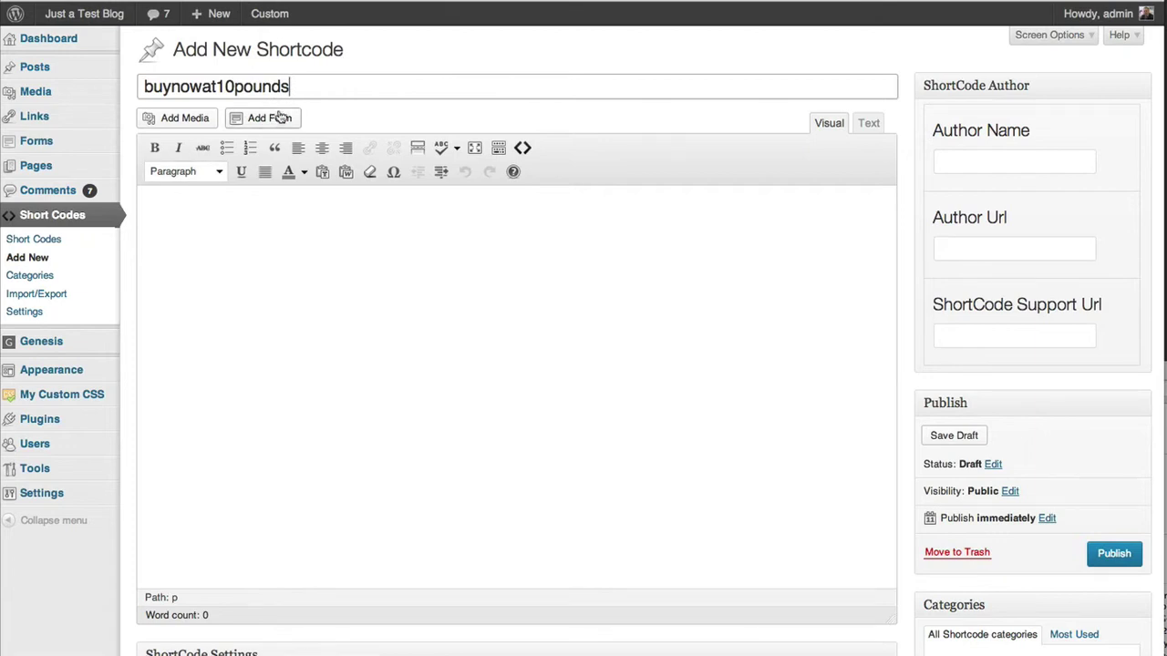
{"action": "left_click_drag", "start_coordinate": [319, 81], "coordinate": [96, 82]}
{"action": "key", "text": "super+c"}
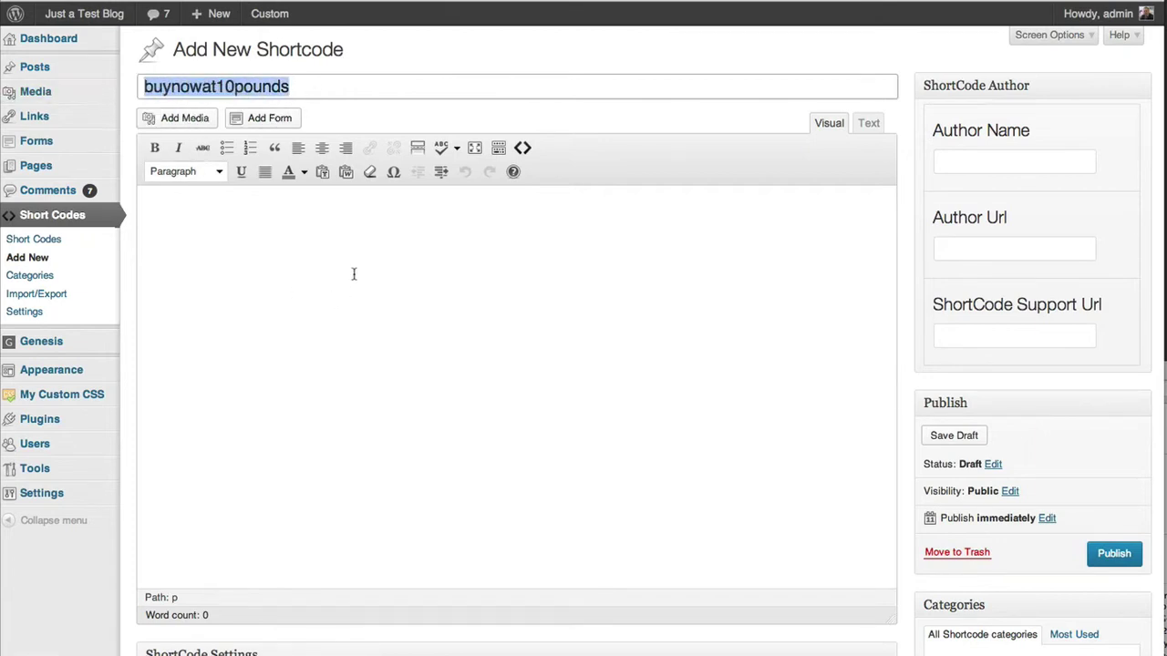
- Set the new shortcode's type to Simple One Tag ShortCode
{"action": "left_click", "coordinate": [229, 264]}
{"action": "scroll", "coordinate": [257, 258], "scroll_direction": "down", "scroll_amount": 1}
{"action": "scroll", "coordinate": [257, 257], "scroll_direction": "down", "scroll_amount": 3}
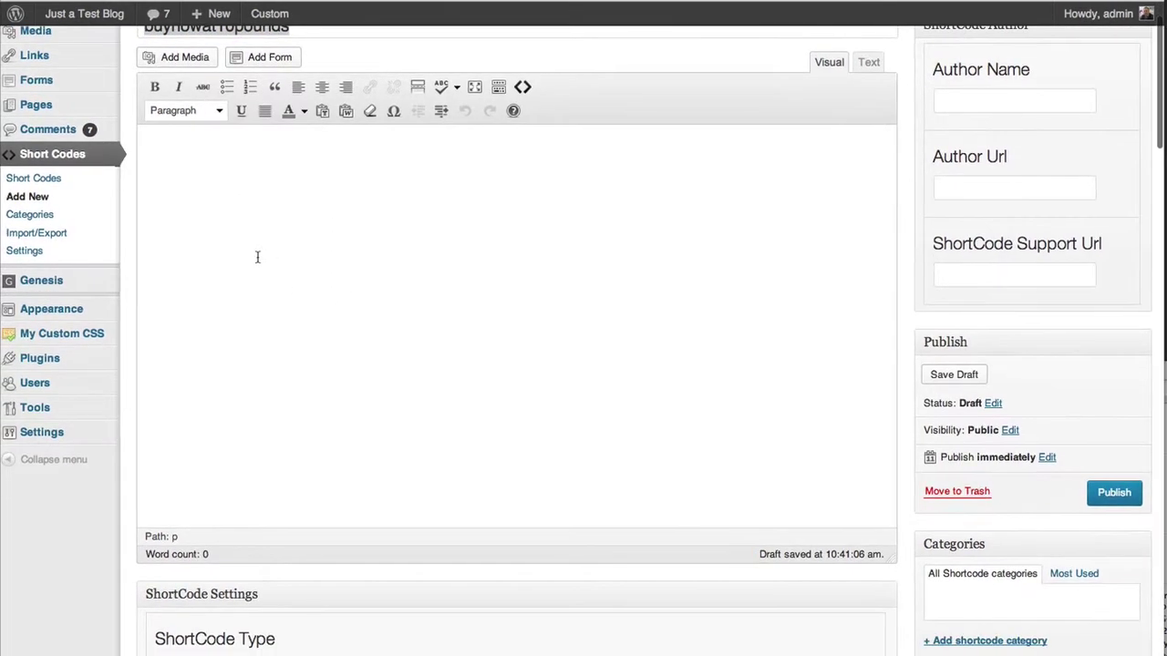
{"action": "scroll", "coordinate": [256, 255], "scroll_direction": "up", "scroll_amount": 4}
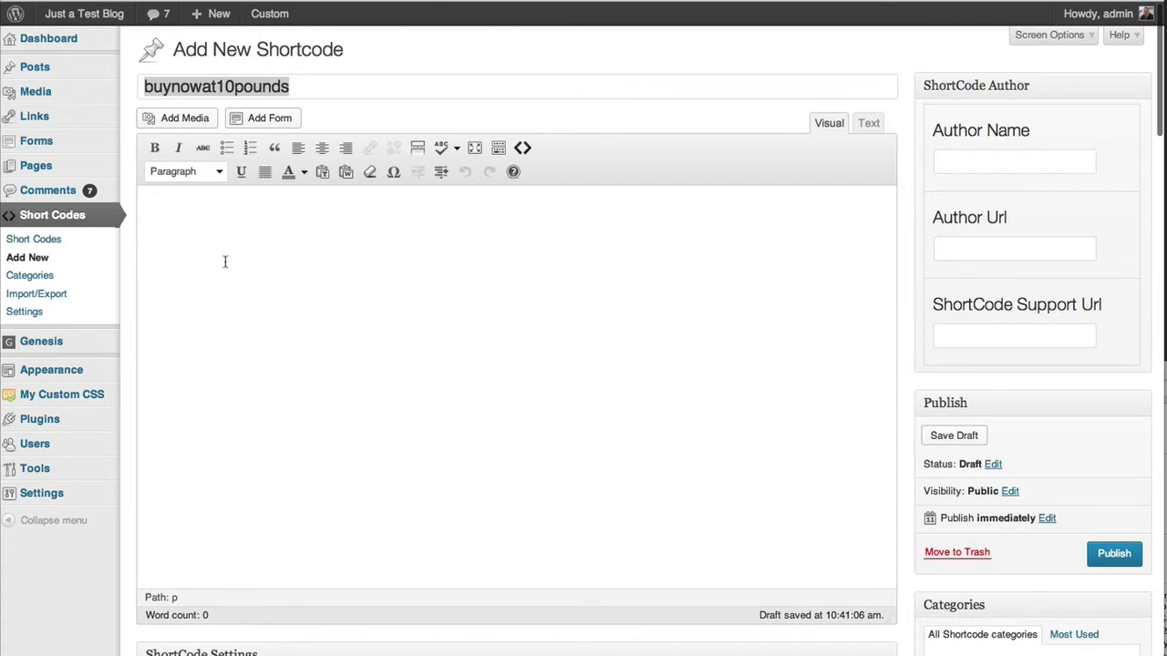
{"action": "scroll", "coordinate": [195, 307], "scroll_direction": "down", "scroll_amount": 4}
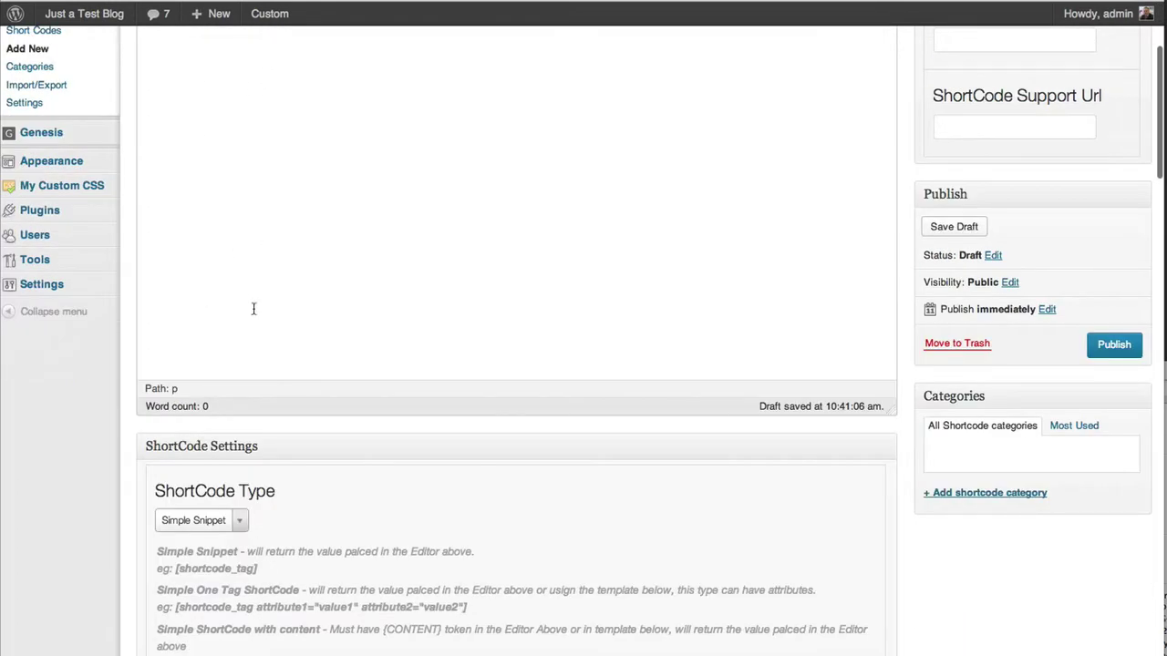
{"action": "scroll", "coordinate": [254, 308], "scroll_direction": "down", "scroll_amount": 5}
{"action": "left_click", "coordinate": [235, 253]}
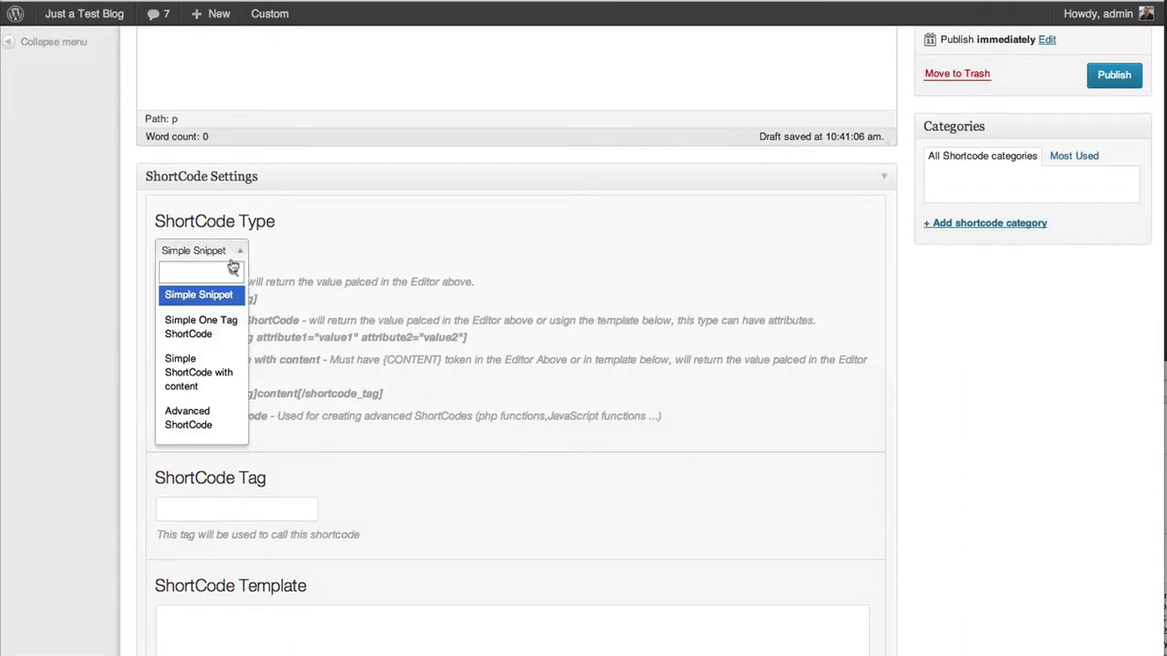
{"action": "left_click", "coordinate": [222, 334]}
{"action": "scroll", "coordinate": [223, 335], "scroll_direction": "down", "scroll_amount": 1}
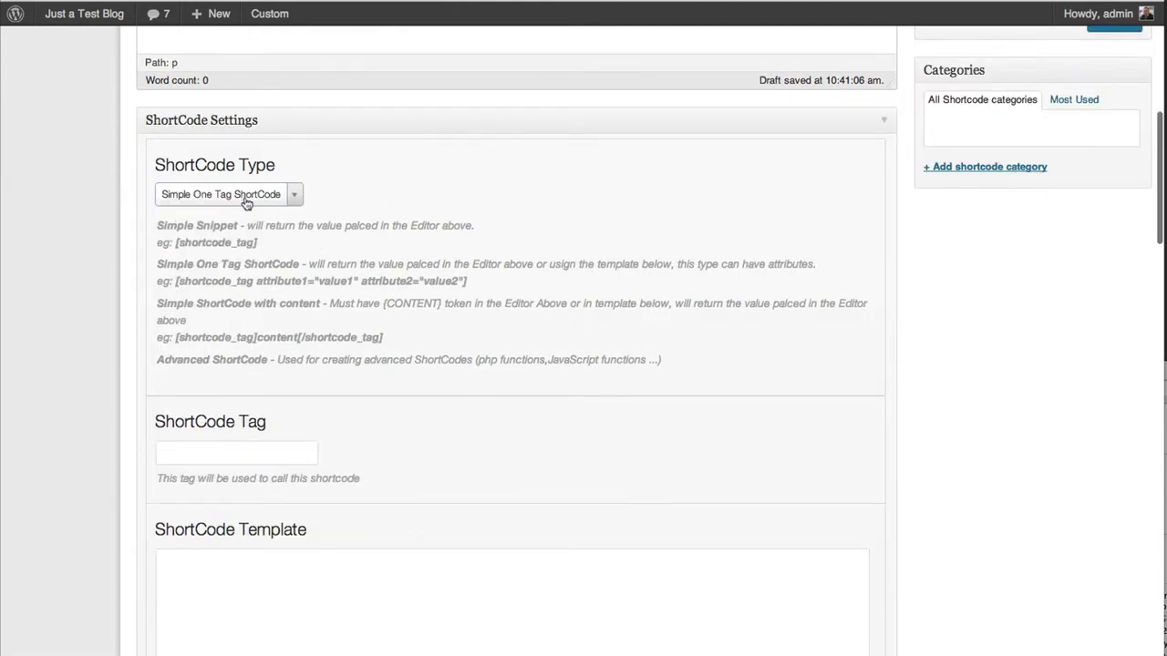
- Paste the copied name "buynowat10pounds" as the shortcode tag and compare it with the shortcode's title
{"action": "left_click", "coordinate": [234, 456]}
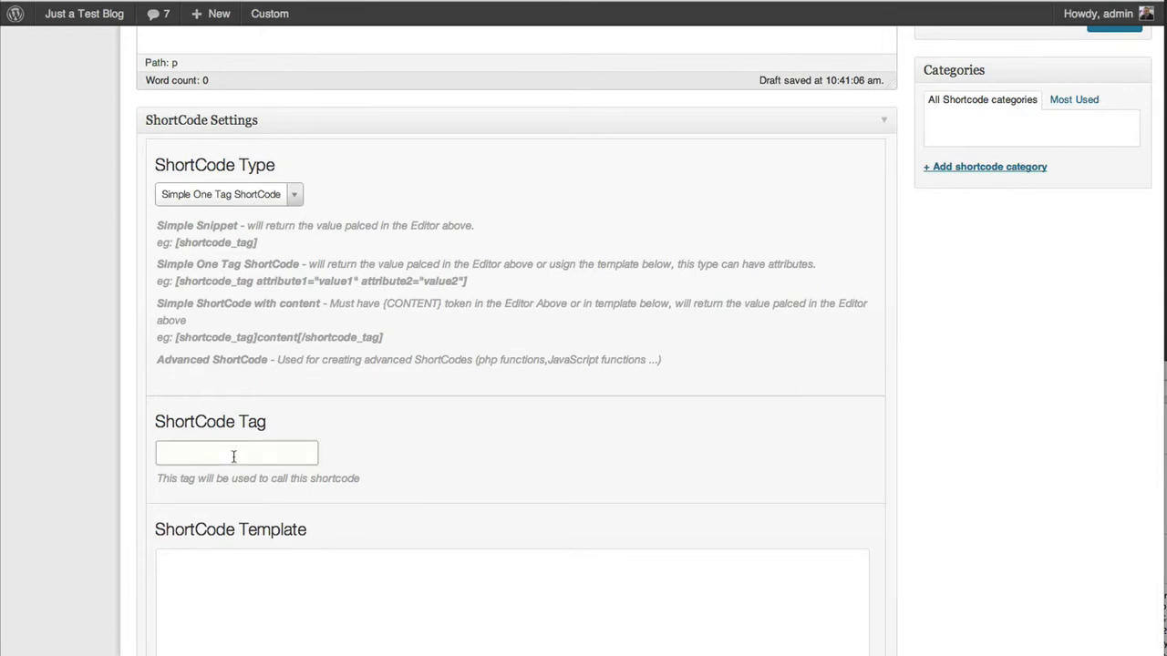
{"action": "key", "text": "super+v"}
{"action": "scroll", "coordinate": [258, 454], "scroll_direction": "up", "scroll_amount": 5}
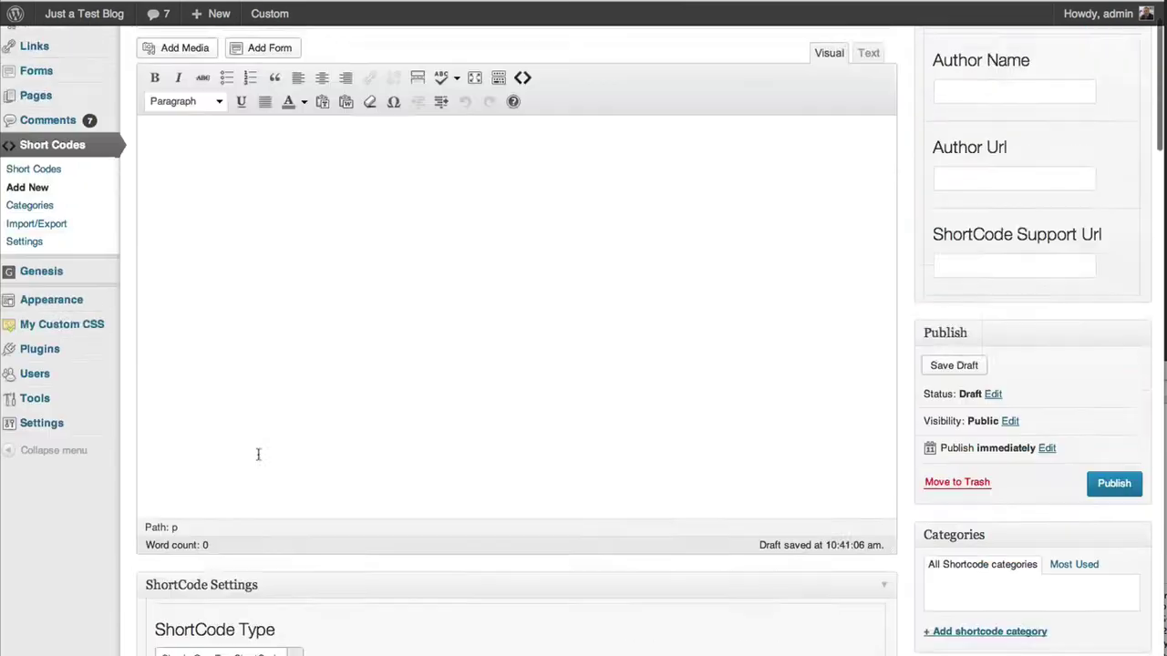
{"action": "scroll", "coordinate": [258, 454], "scroll_direction": "up", "scroll_amount": 1}
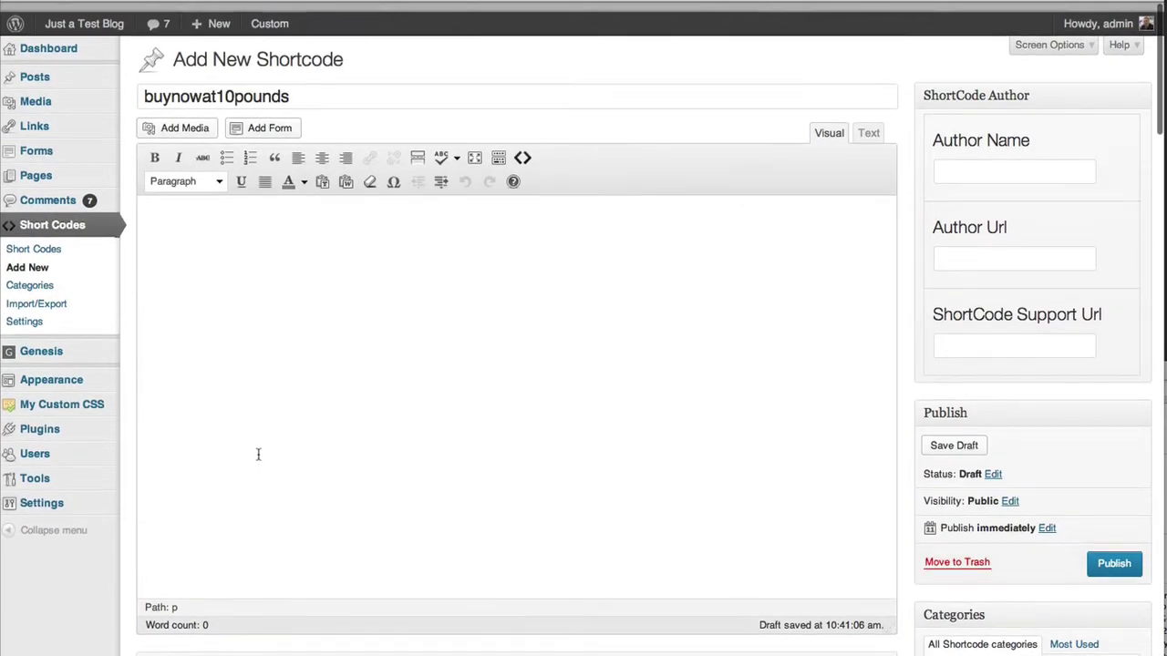
{"action": "scroll", "coordinate": [258, 454], "scroll_direction": "down", "scroll_amount": 7}
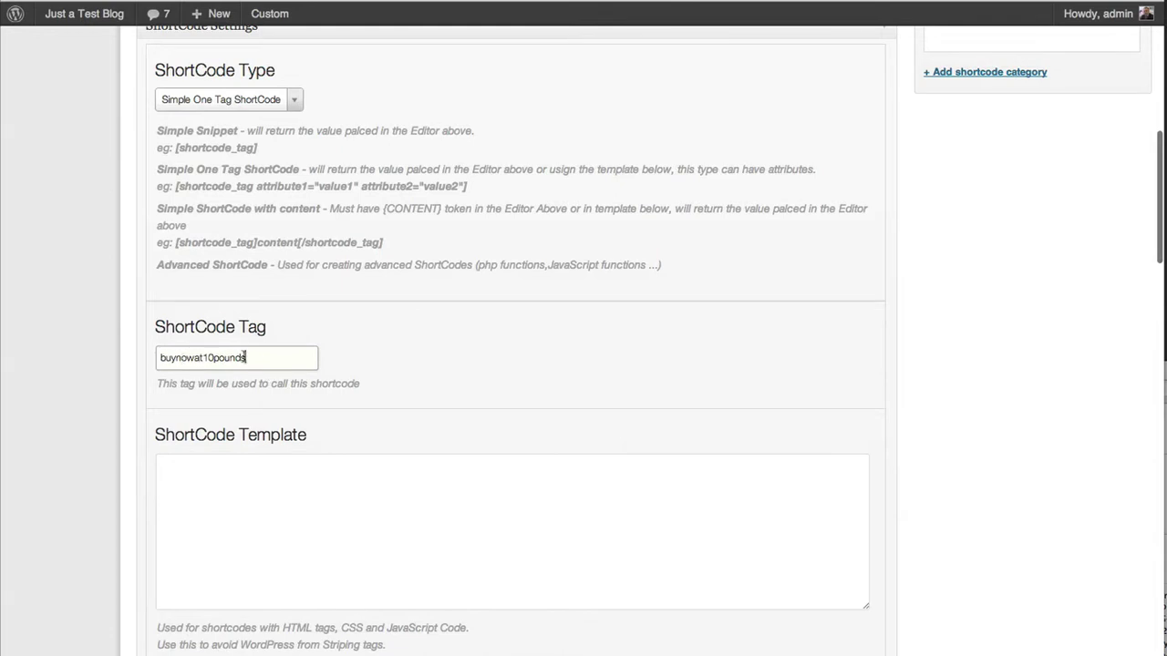
- Fill the shortcode template with the PayPal Buy Now button code from the clipboard history
{"action": "left_click", "coordinate": [216, 482]}
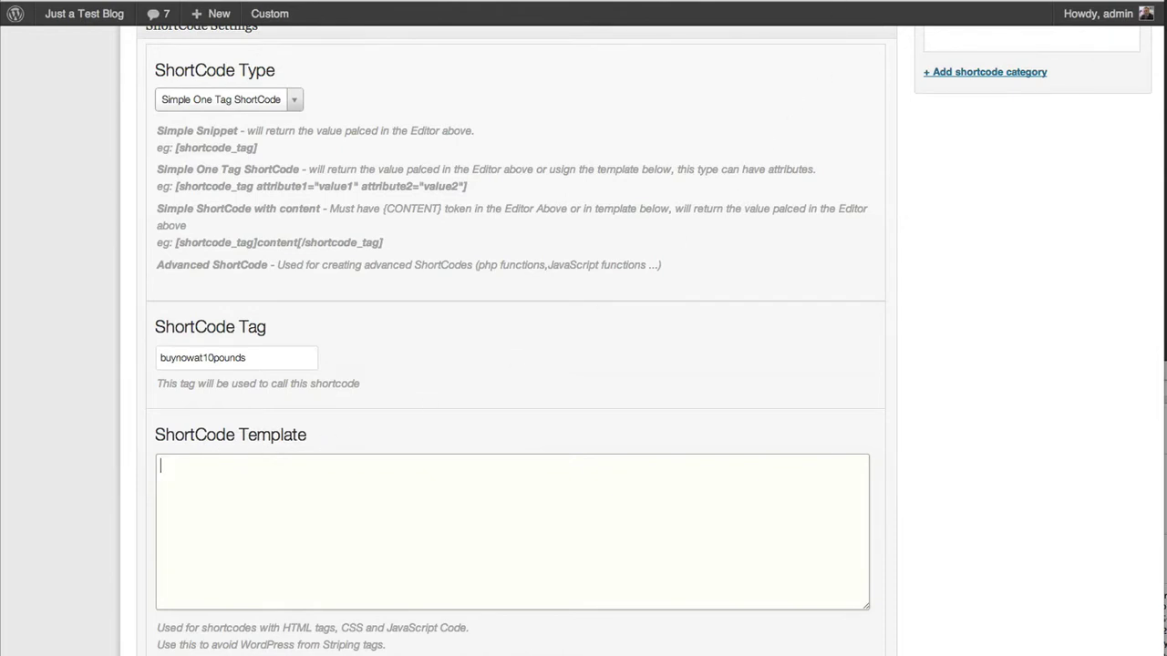
{"action": "left_click", "coordinate": [958, 1]}
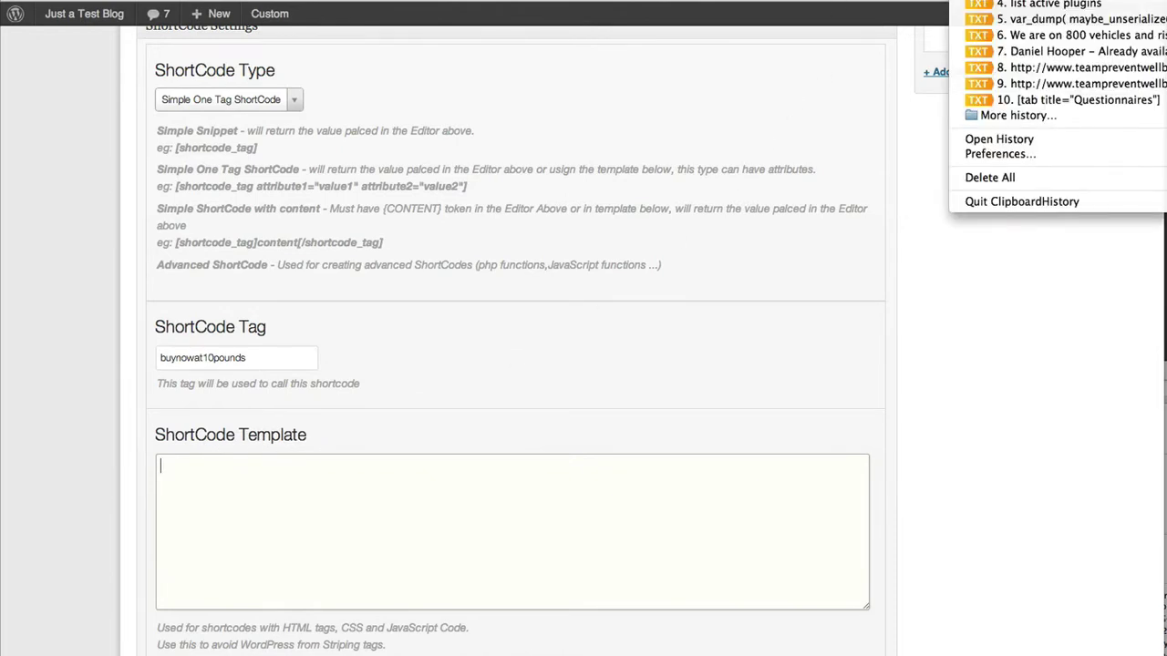
{"action": "left_click", "coordinate": [1048, 1]}
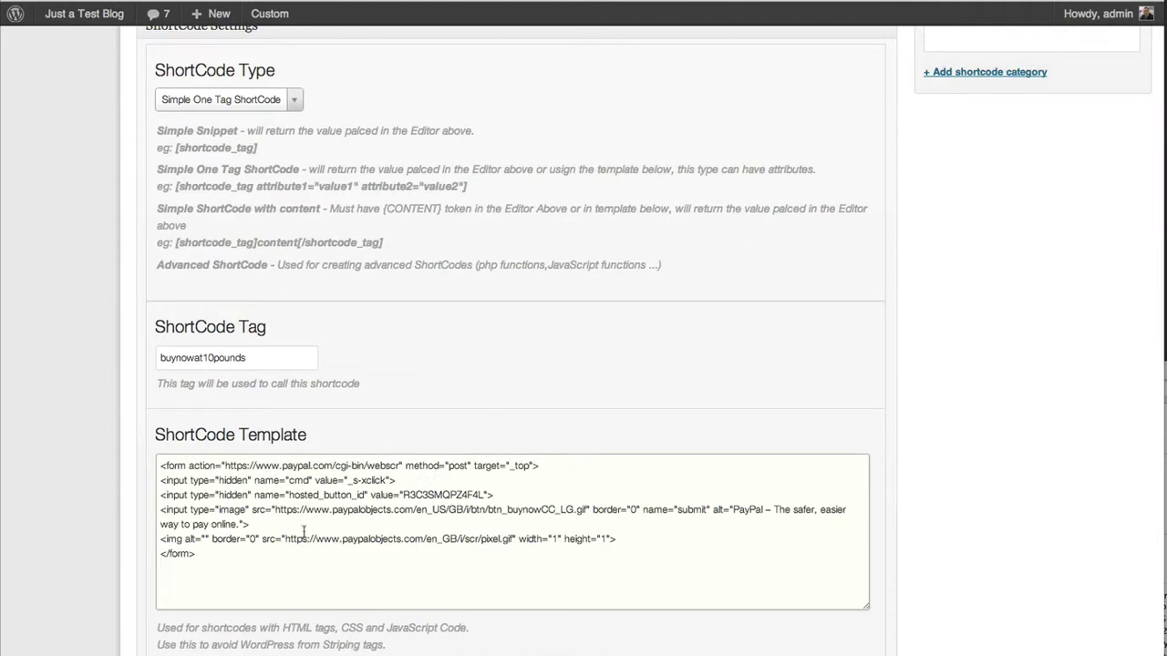
{"action": "scroll", "coordinate": [303, 532], "scroll_direction": "down", "scroll_amount": 5}
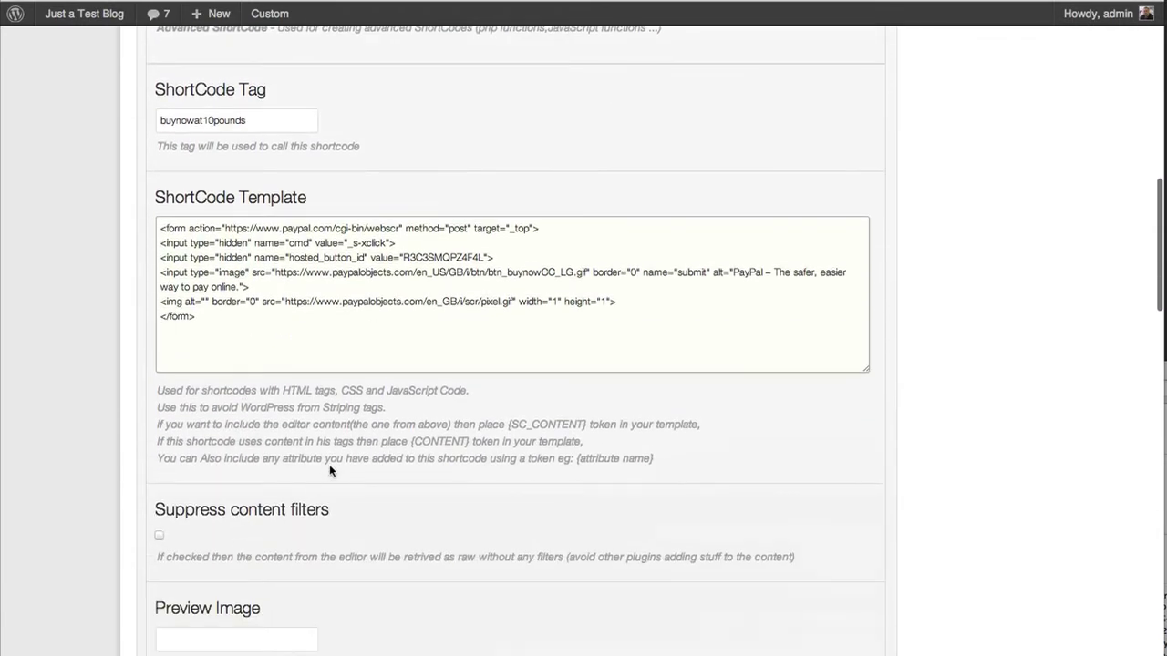
- Add a new shortcode category "paypalbuttons" and assign it to the shortcode
{"action": "scroll", "coordinate": [484, 456], "scroll_direction": "up", "scroll_amount": 12}
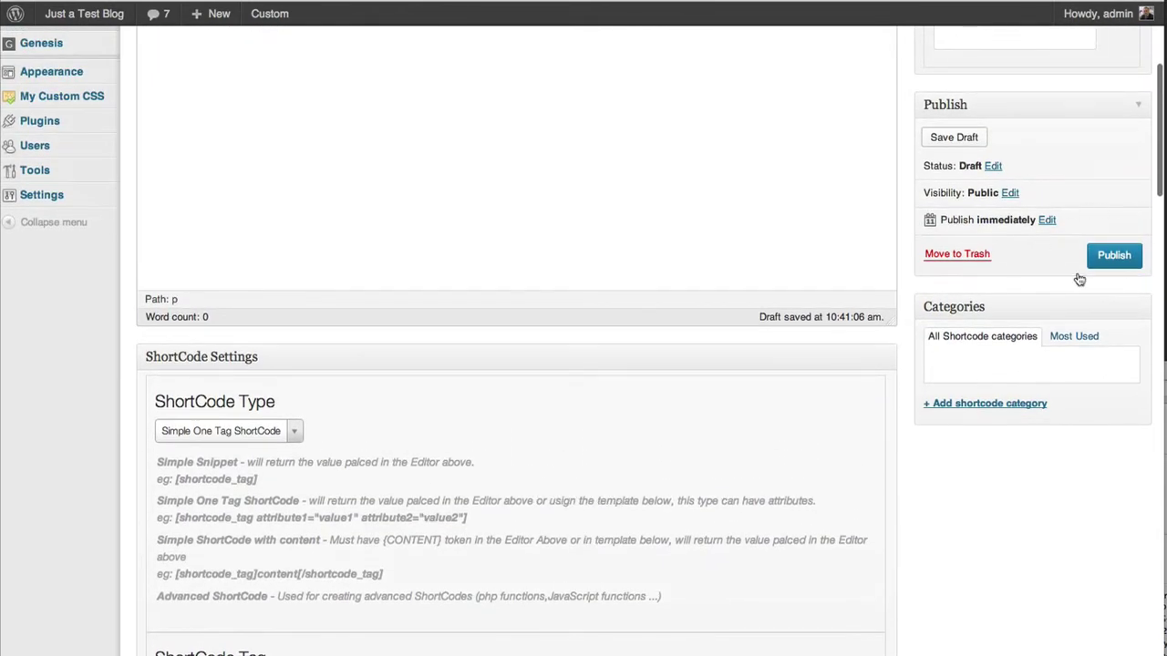
{"action": "scroll", "coordinate": [999, 362], "scroll_direction": "up", "scroll_amount": 3}
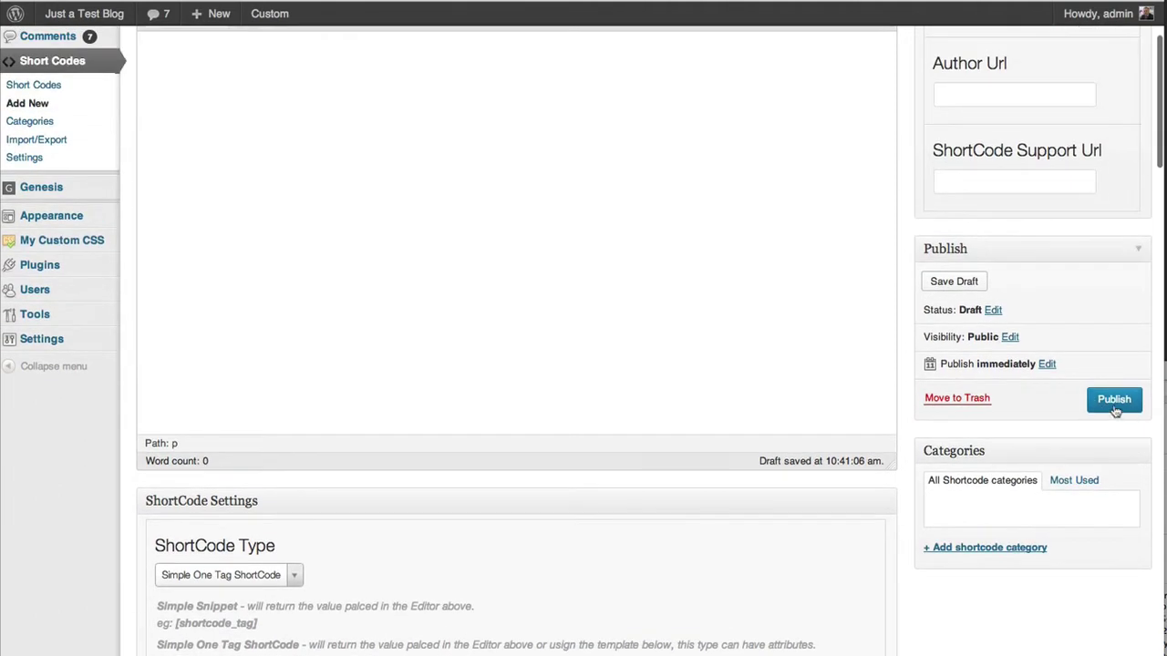
{"action": "scroll", "coordinate": [1115, 411], "scroll_direction": "up", "scroll_amount": 1}
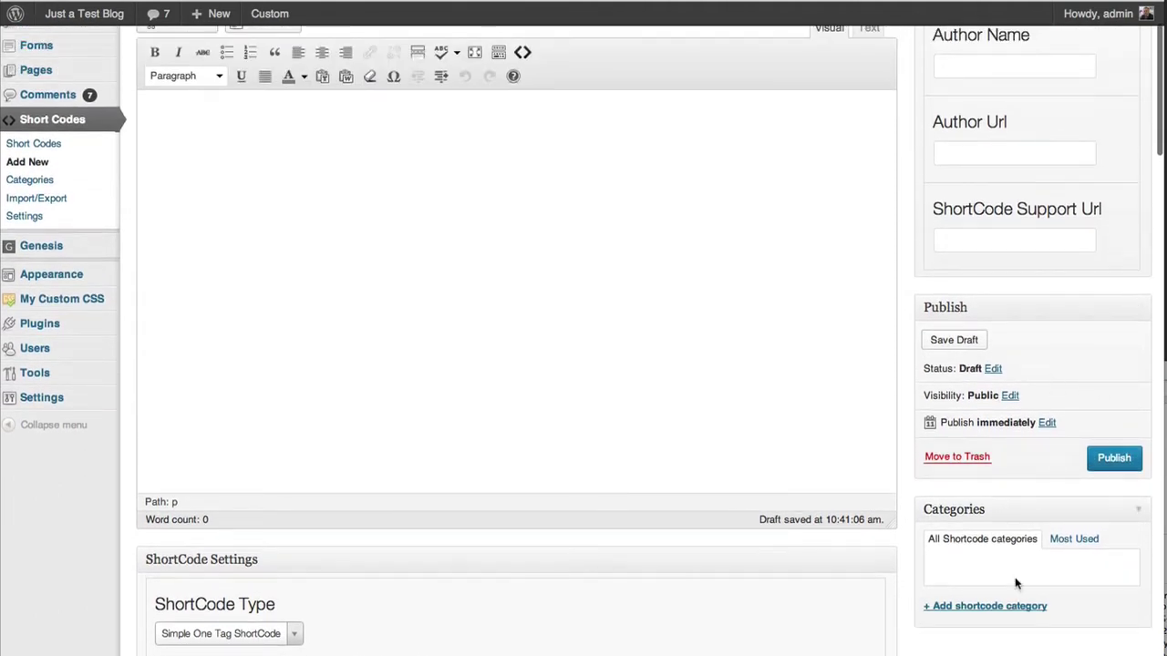
{"action": "left_click", "coordinate": [1018, 608]}
{"action": "type", "text": "pay"}
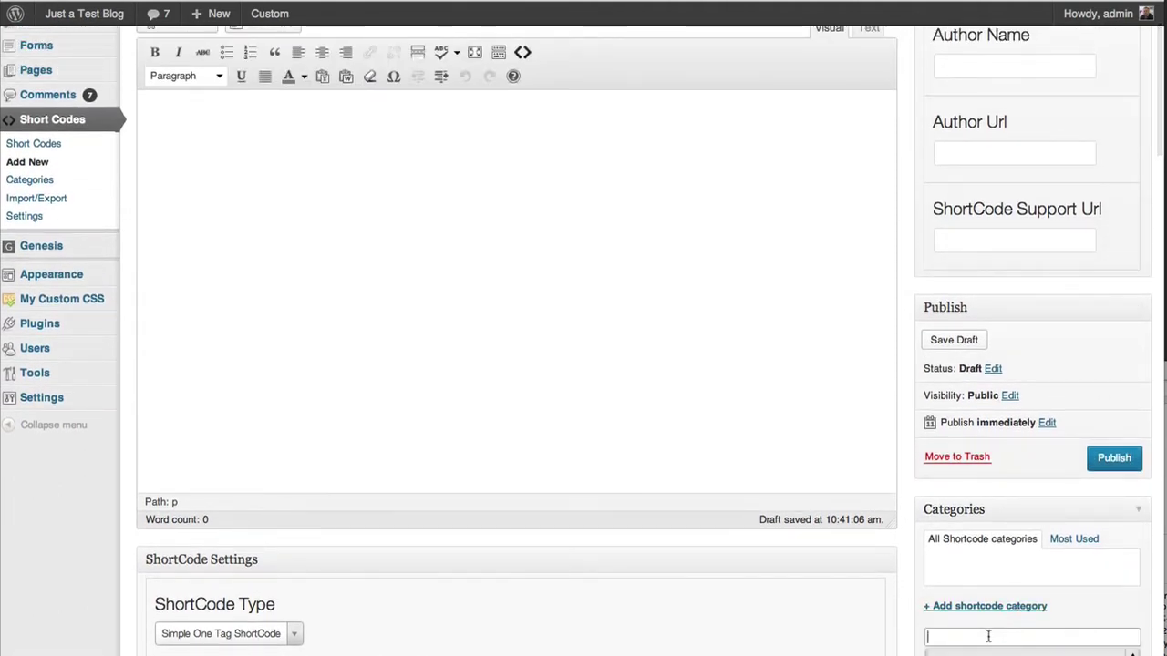
{"action": "type", "text": "palbuttons"}
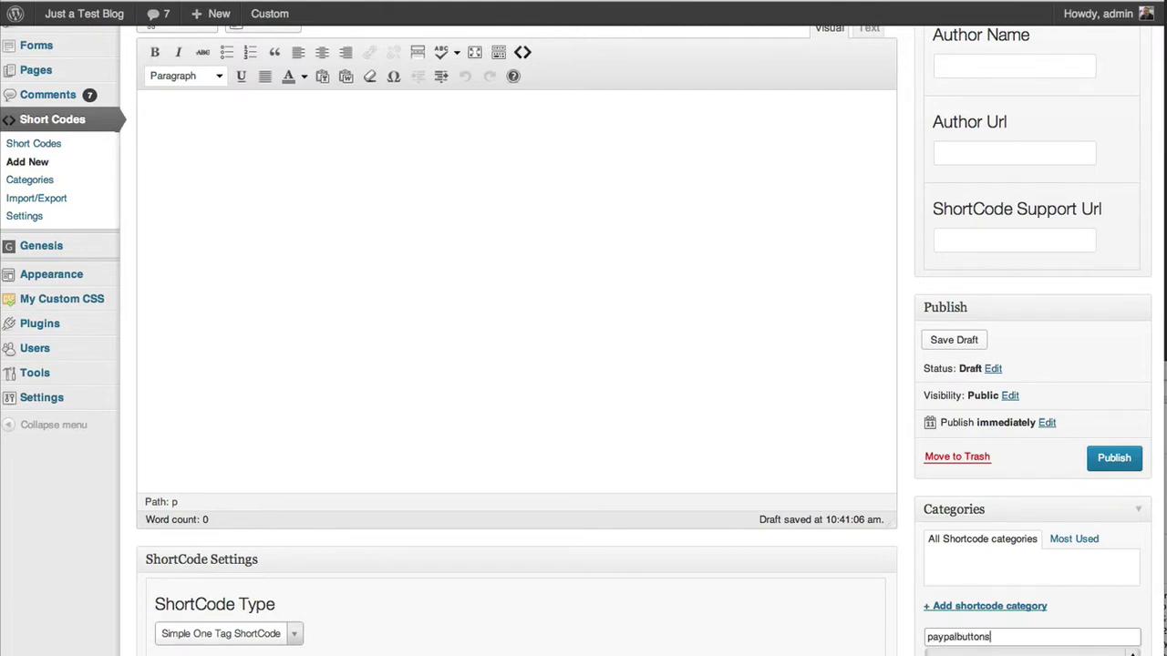
{"action": "scroll", "coordinate": [989, 633], "scroll_direction": "down", "scroll_amount": 4}
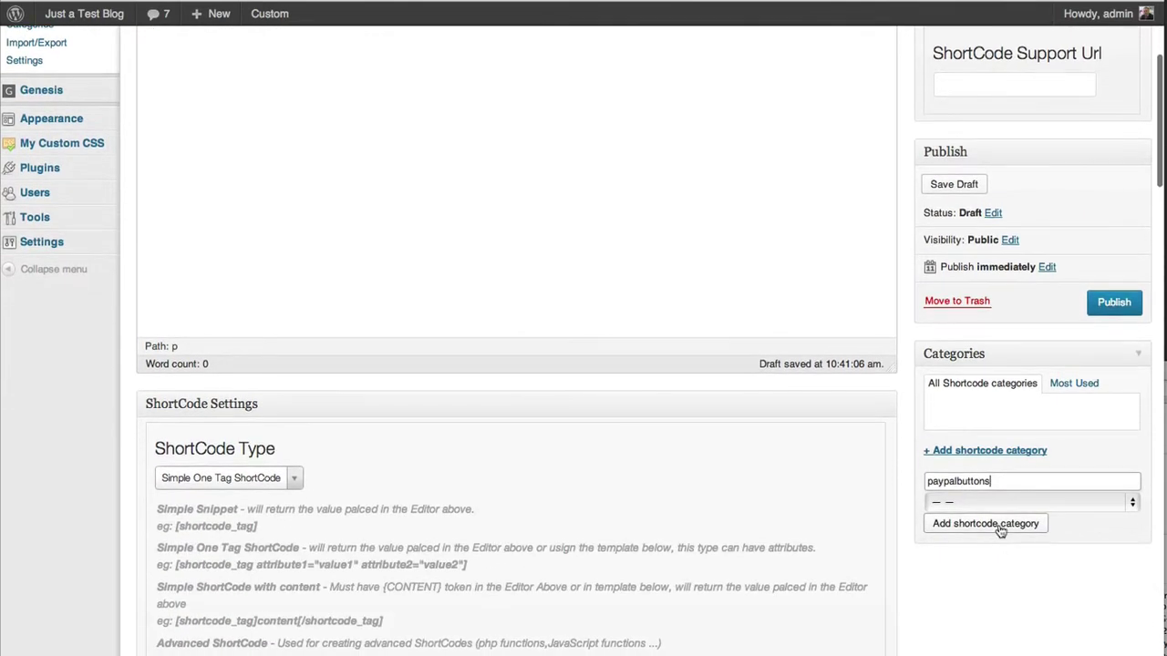
{"action": "left_click", "coordinate": [999, 524]}
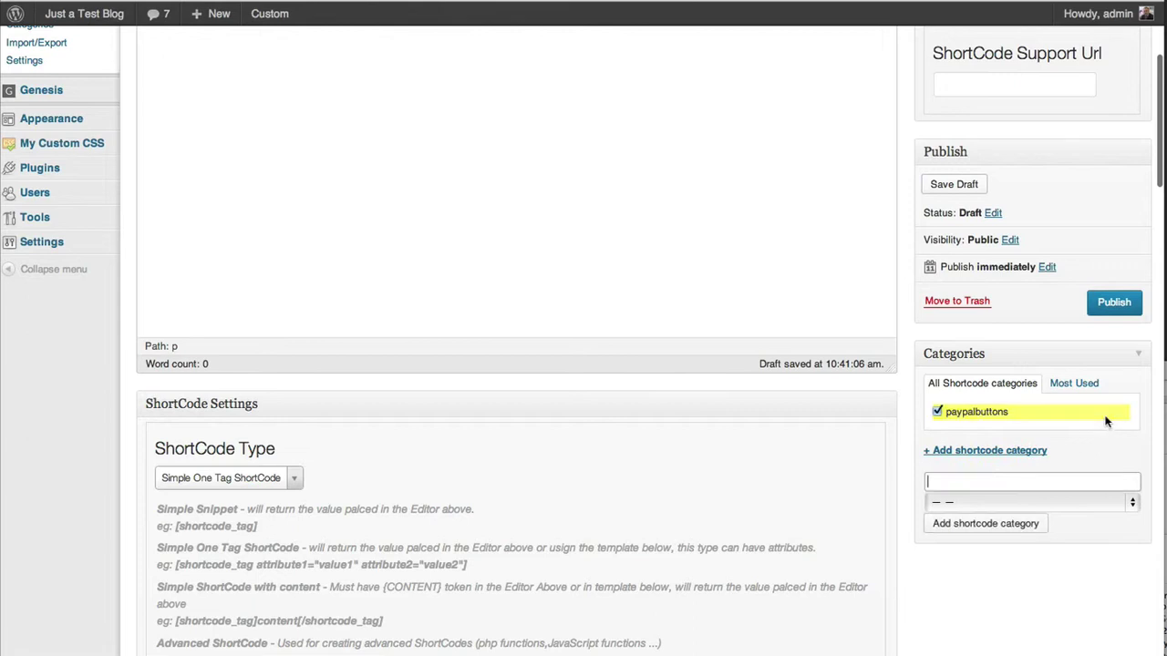
- Publish the shortcode and review its tag and template code
{"action": "left_click", "coordinate": [1117, 306]}
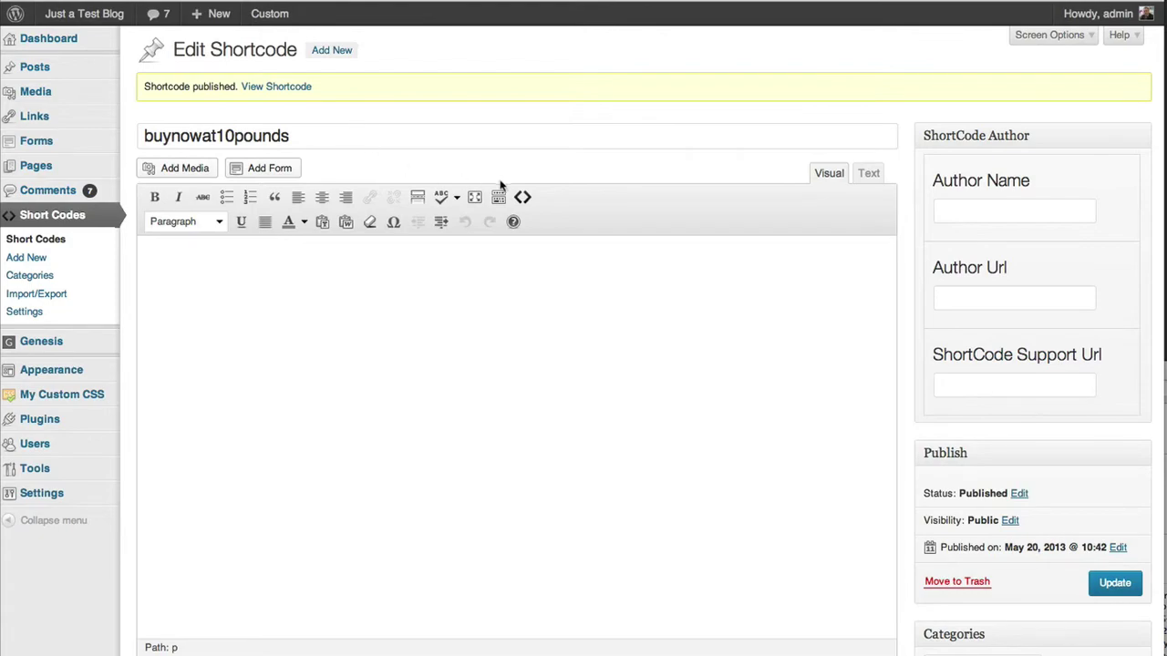
{"action": "scroll", "coordinate": [500, 185], "scroll_direction": "down", "scroll_amount": 10}
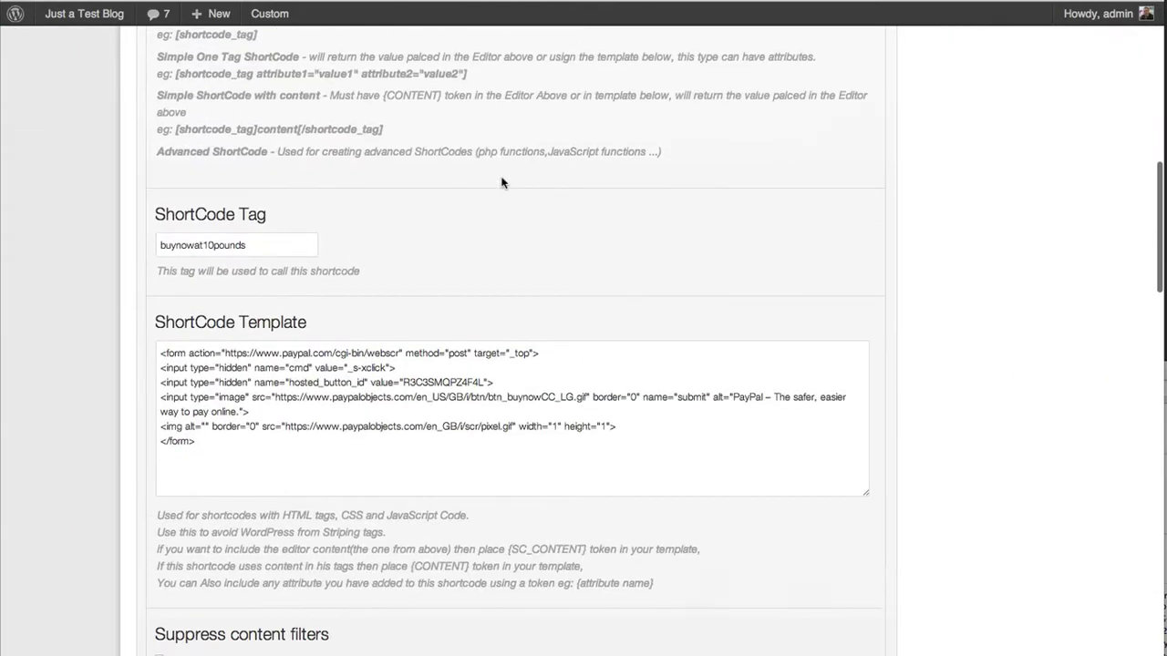
{"action": "scroll", "coordinate": [500, 183], "scroll_direction": "up", "scroll_amount": 10}
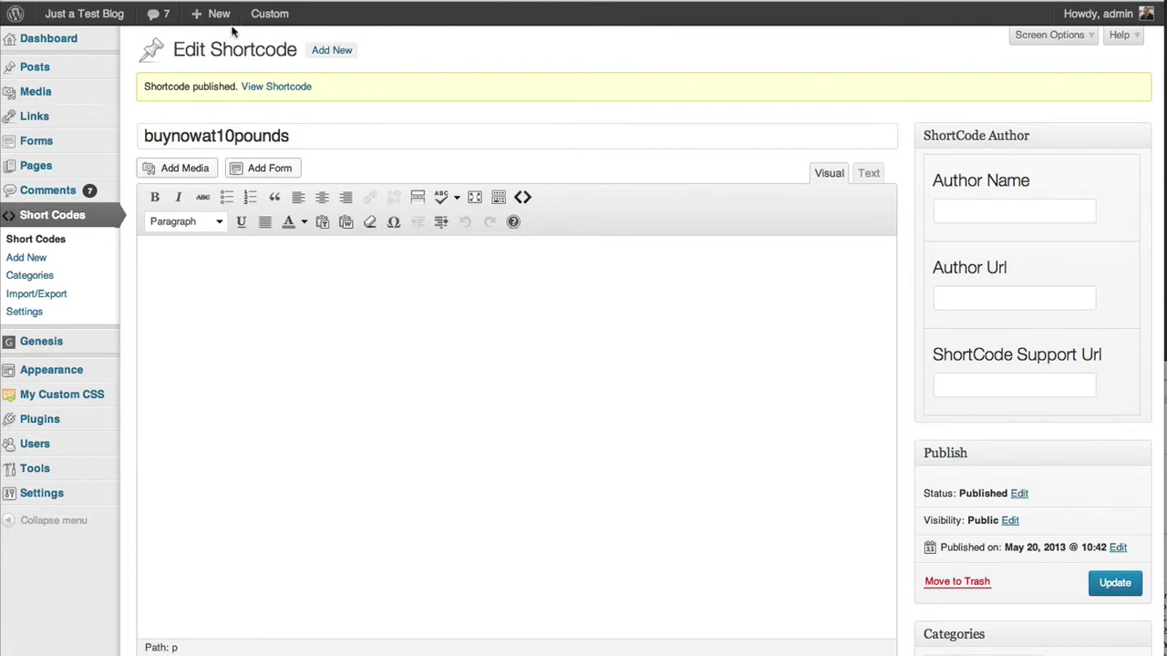
- Open the existing "Buy Now" page for editing from the list of all pages
{"action": "mouse_move", "coordinate": [100, 26]}
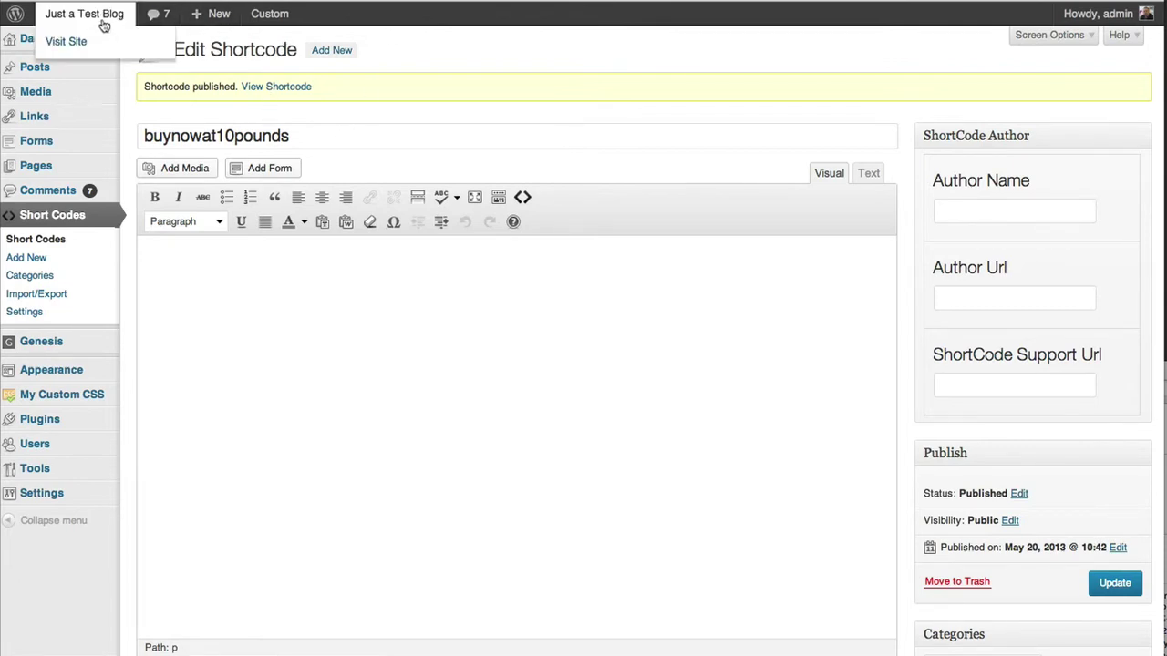
{"action": "mouse_move", "coordinate": [53, 171]}
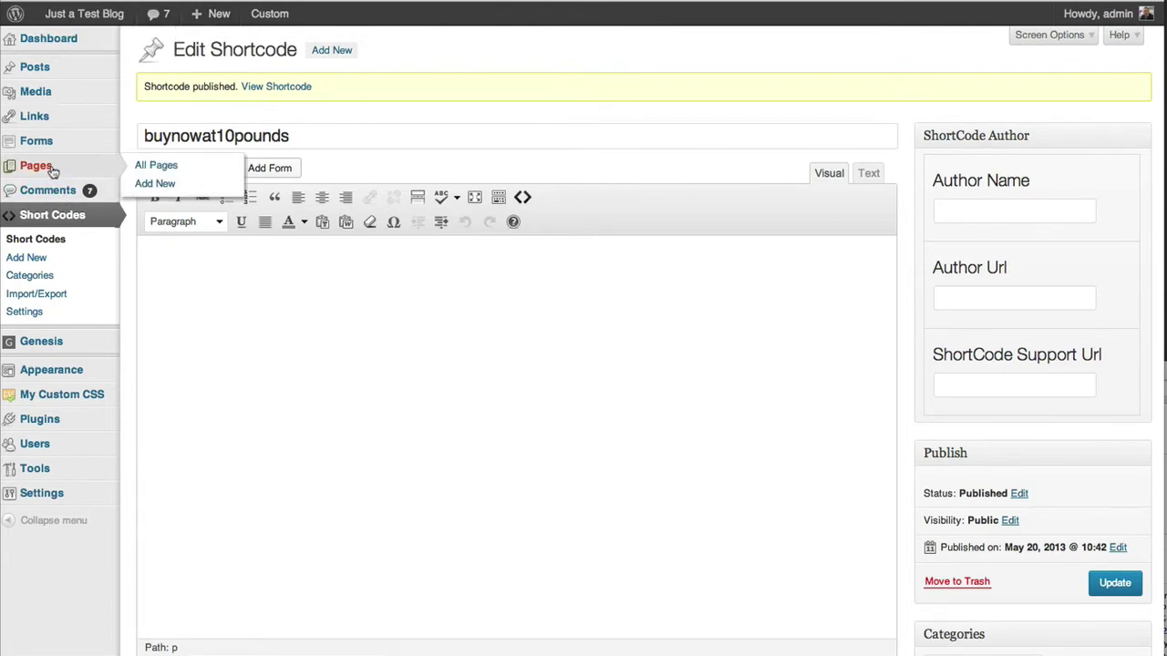
{"action": "left_click", "coordinate": [164, 170]}
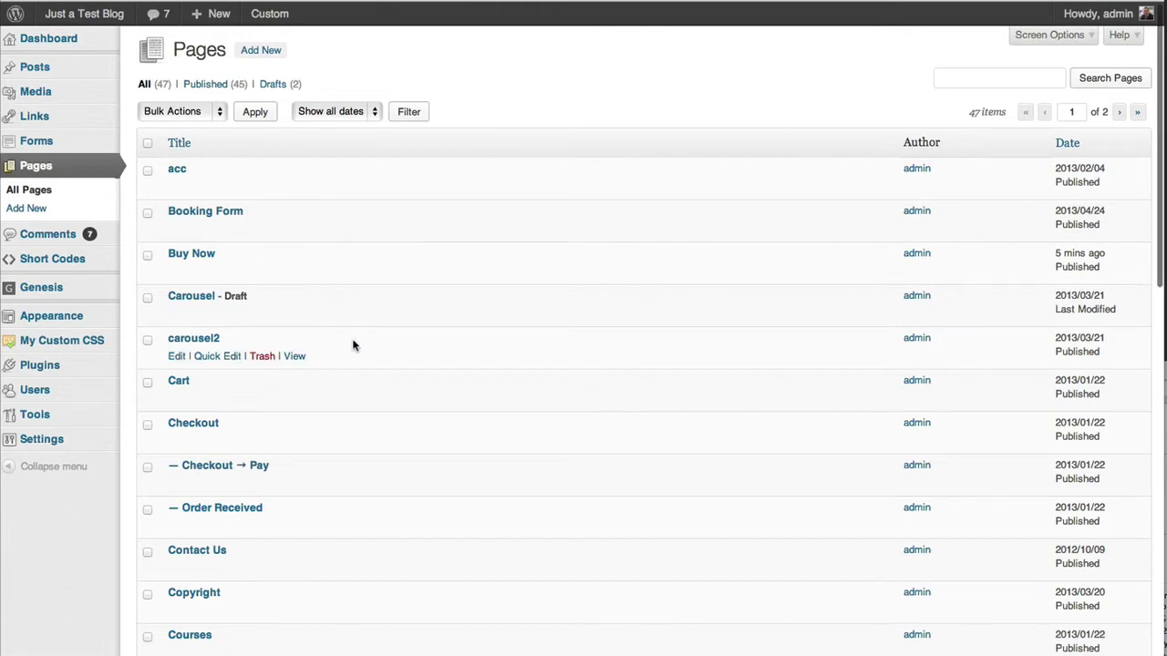
{"action": "scroll", "coordinate": [374, 346], "scroll_direction": "down", "scroll_amount": 7}
{"action": "scroll", "coordinate": [374, 346], "scroll_direction": "down", "scroll_amount": 3}
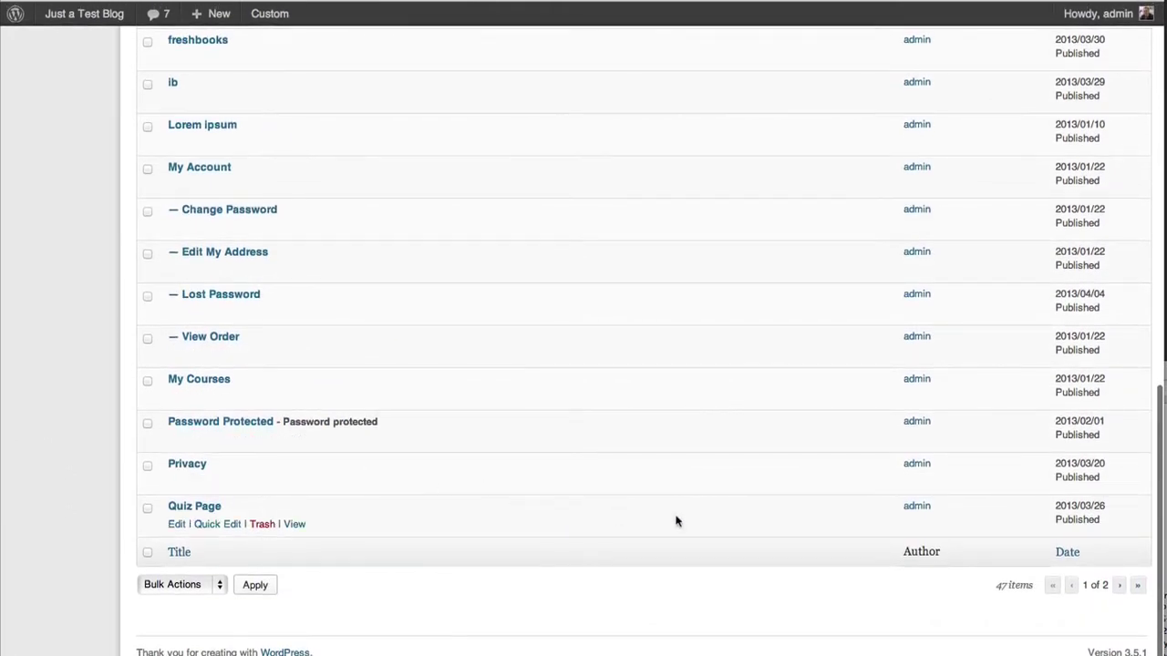
{"action": "scroll", "coordinate": [592, 473], "scroll_direction": "up", "scroll_amount": 7}
{"action": "scroll", "coordinate": [535, 447], "scroll_direction": "up", "scroll_amount": 4}
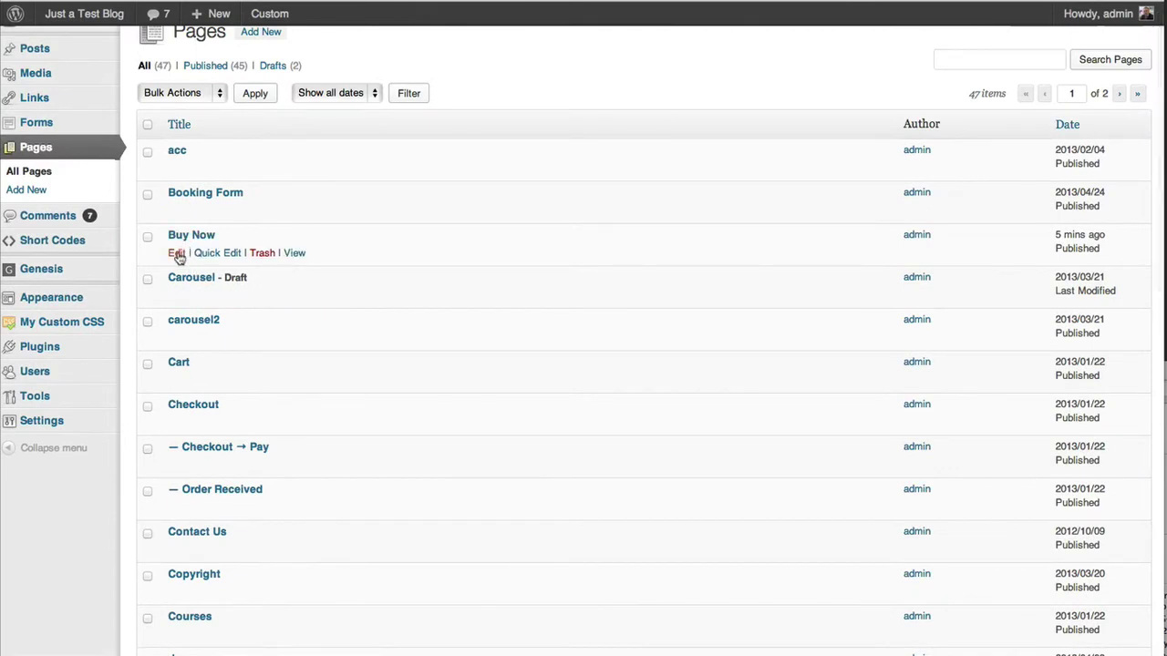
{"action": "left_click", "coordinate": [176, 254]}
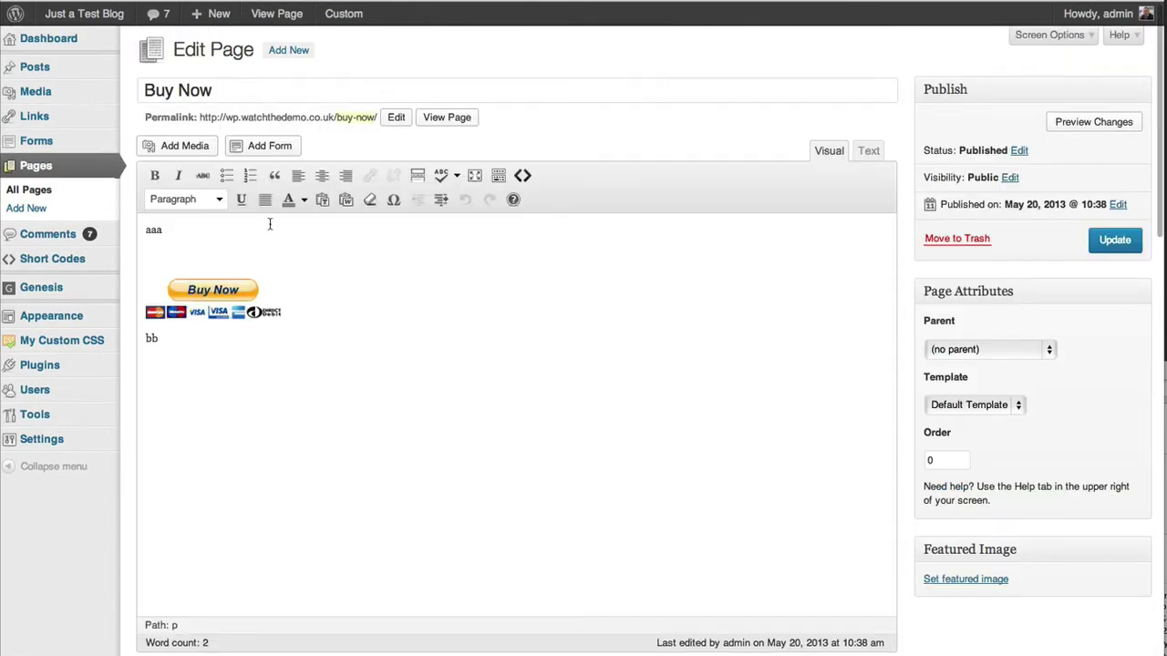
- Delete the embedded PayPal form code from the page's HTML, keeping the "aaa" and "bb" text, and return to visual editing
{"action": "left_click", "coordinate": [869, 151]}
{"action": "left_click_drag", "start_coordinate": [146, 232], "coordinate": [745, 288]}
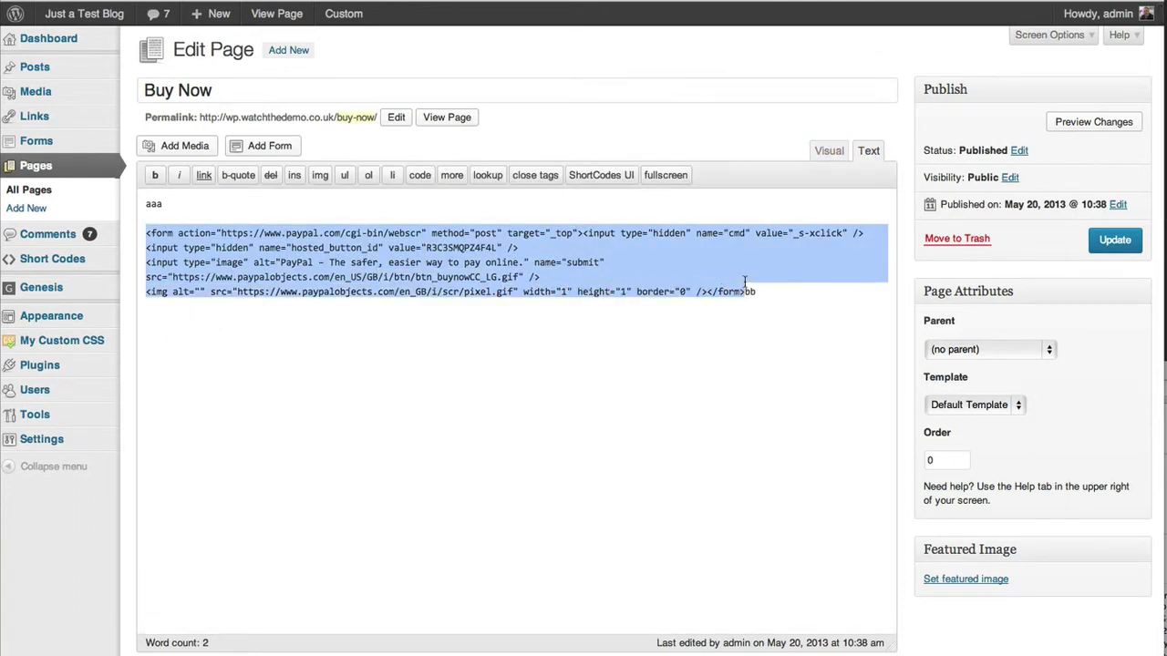
{"action": "key", "text": "BackSpace"}
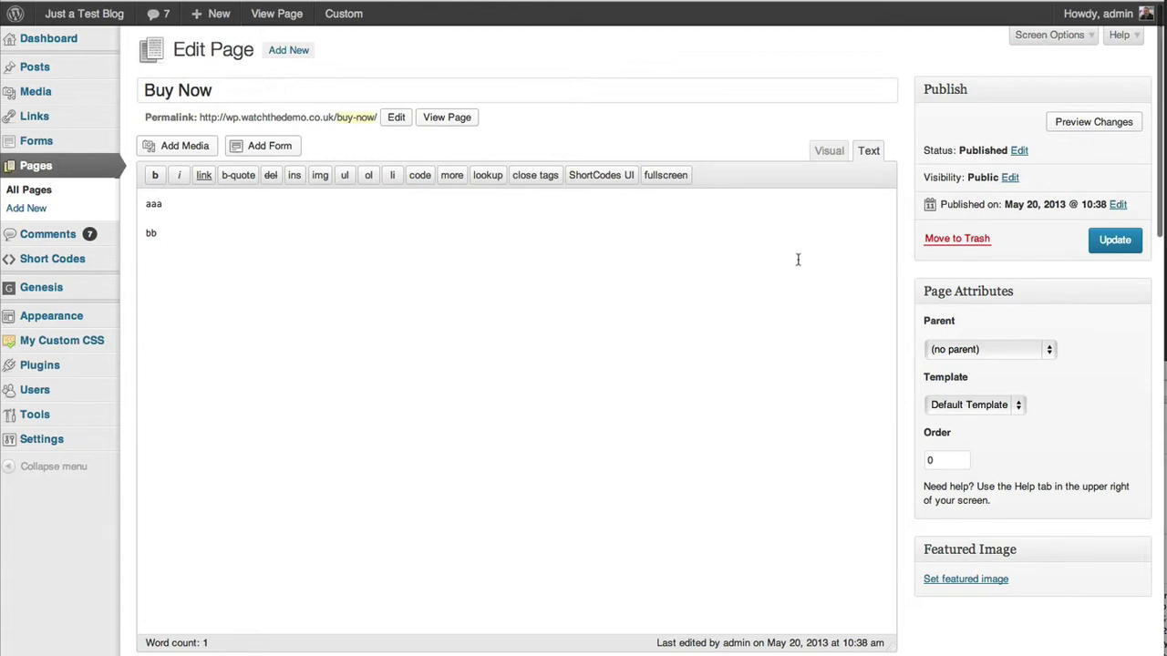
{"action": "left_click", "coordinate": [828, 152]}
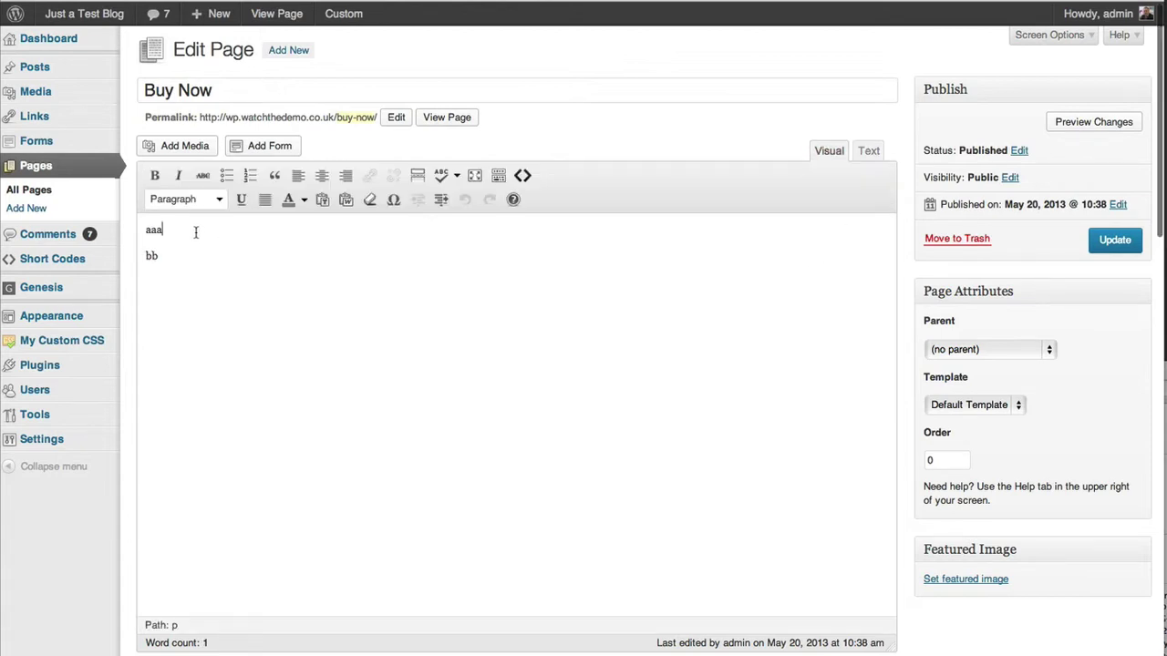
- Enter the shortcode [buynowat10pounds] by hand on a new line between "aaa" and "bb", taking its name from the clipboard history
{"action": "key", "text": "Return"}
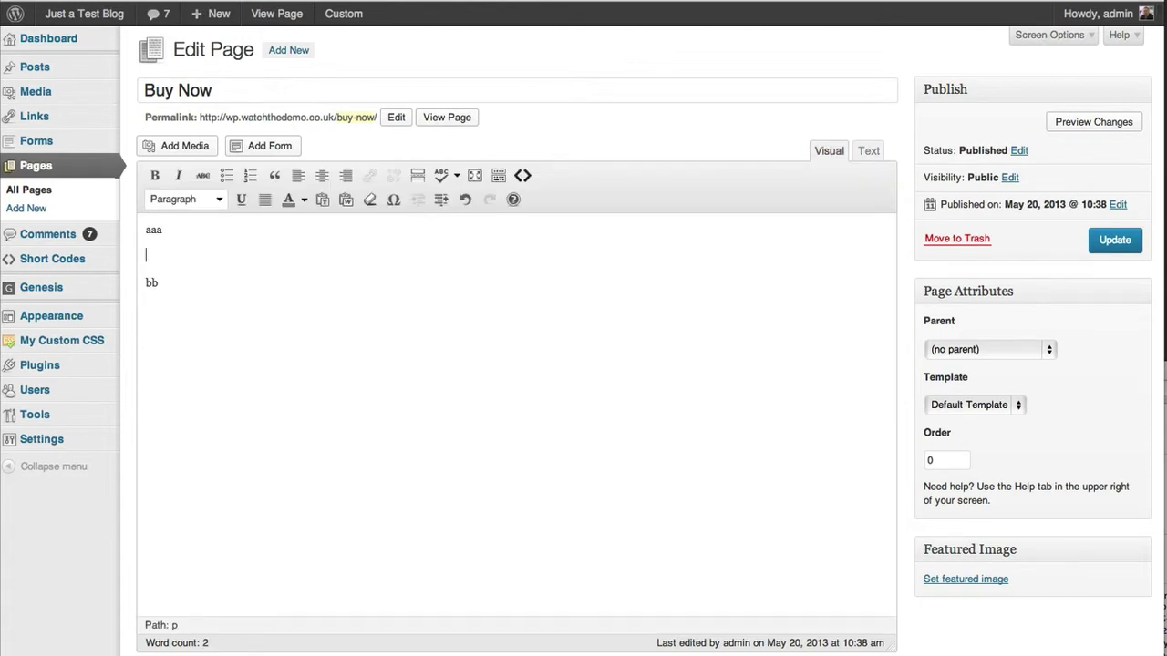
{"action": "key", "text": "ctrl+v"}
{"action": "key", "text": "ctrl+z"}
{"action": "left_click", "coordinate": [960, 0]}
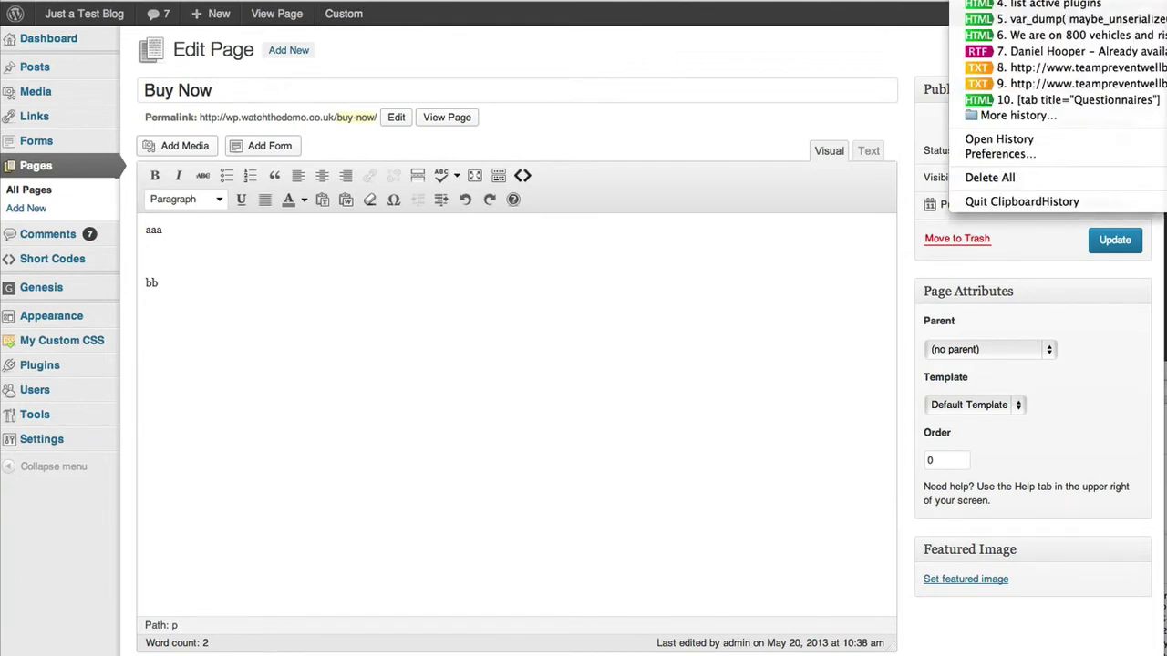
{"action": "left_click", "coordinate": [1012, 0]}
{"action": "type", "text": "buynowat10pounds"}
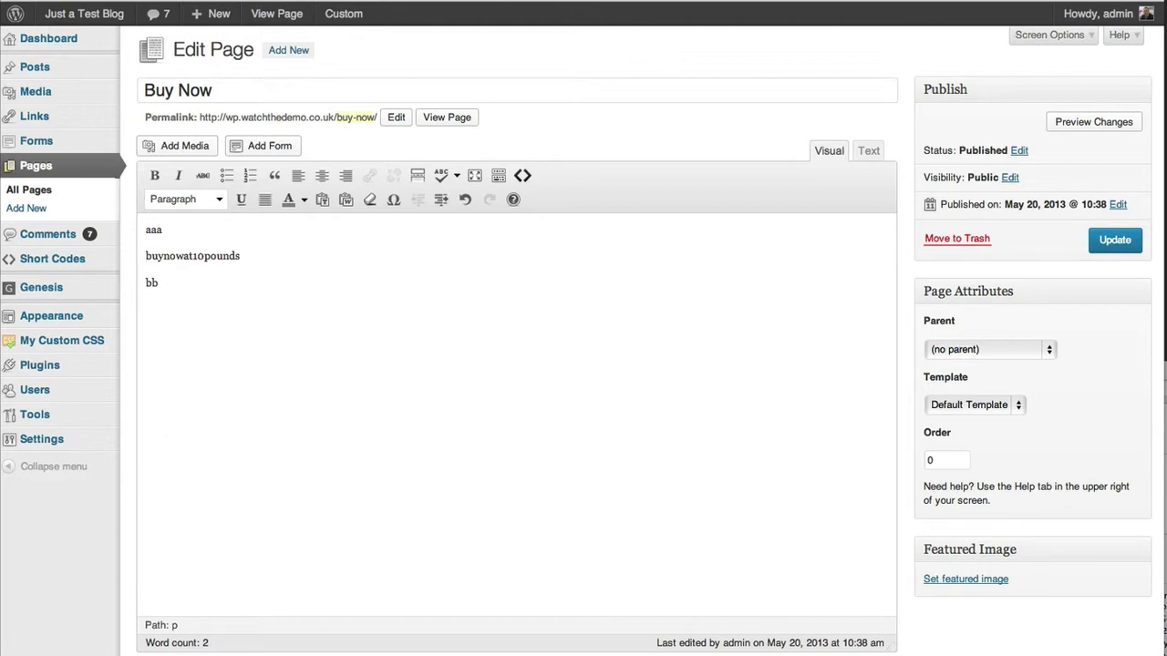
{"action": "type", "text": "["}
{"action": "type", "text": "]"}
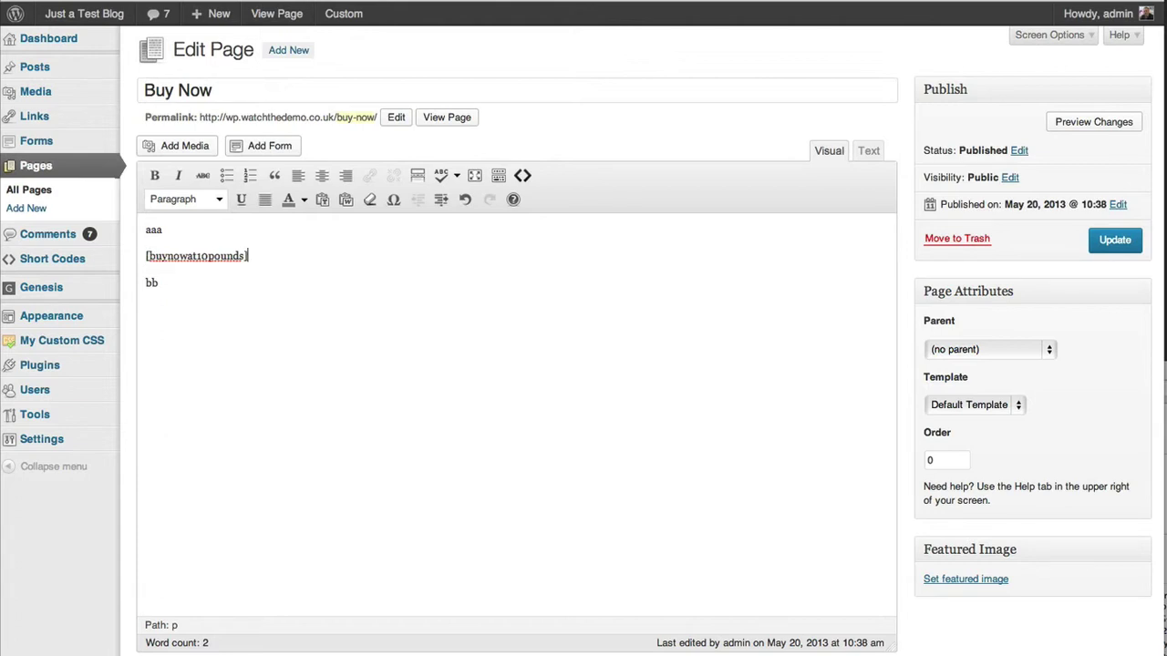
- Remove the hand-entered shortcode line between "aaa" and "bb"
{"action": "key", "text": "shift+Down"}
{"action": "key", "text": "ctrl+c"}
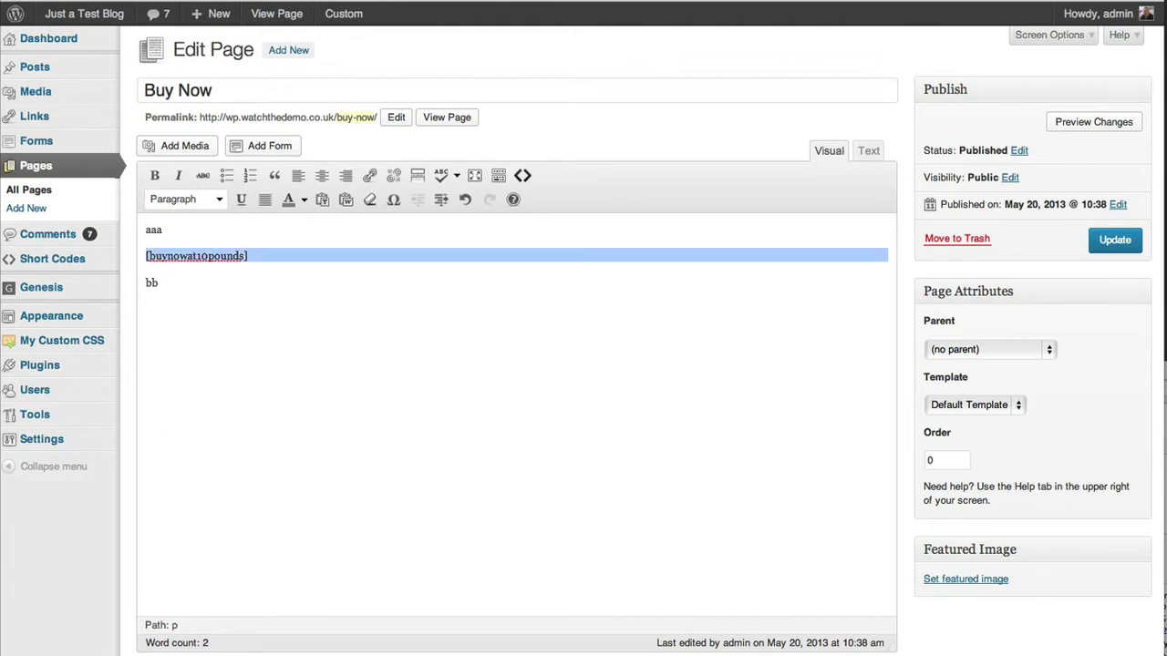
{"action": "key", "text": "BackSpace"}
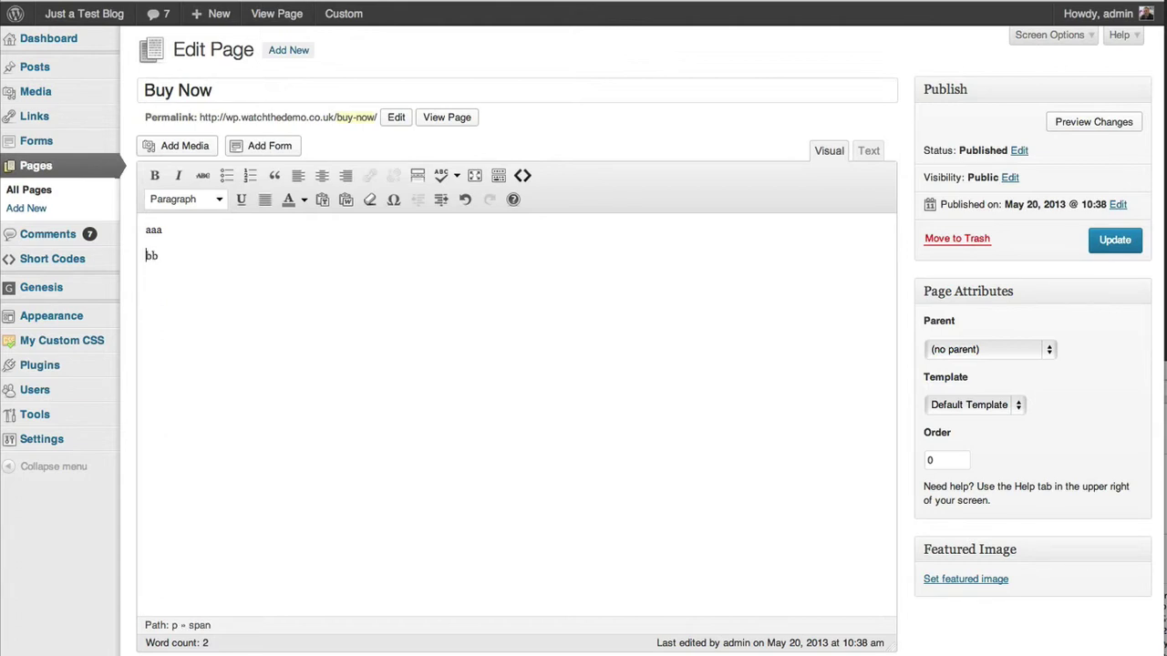
- Insert the "buynowat10pounds" shortcode from the "paypalbuttons" category before "bb" with ShortCodes UI, and put "bb" on its own line
{"action": "left_click", "coordinate": [520, 177]}
{"action": "left_click", "coordinate": [490, 120]}
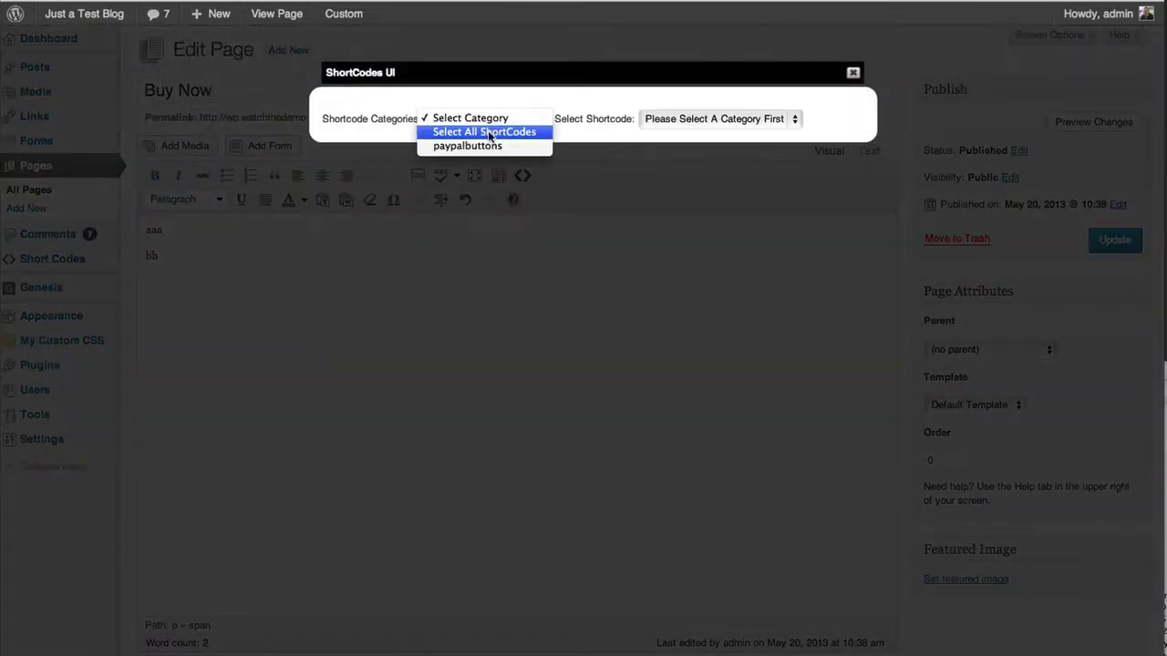
{"action": "left_click", "coordinate": [481, 147]}
{"action": "left_click", "coordinate": [691, 119]}
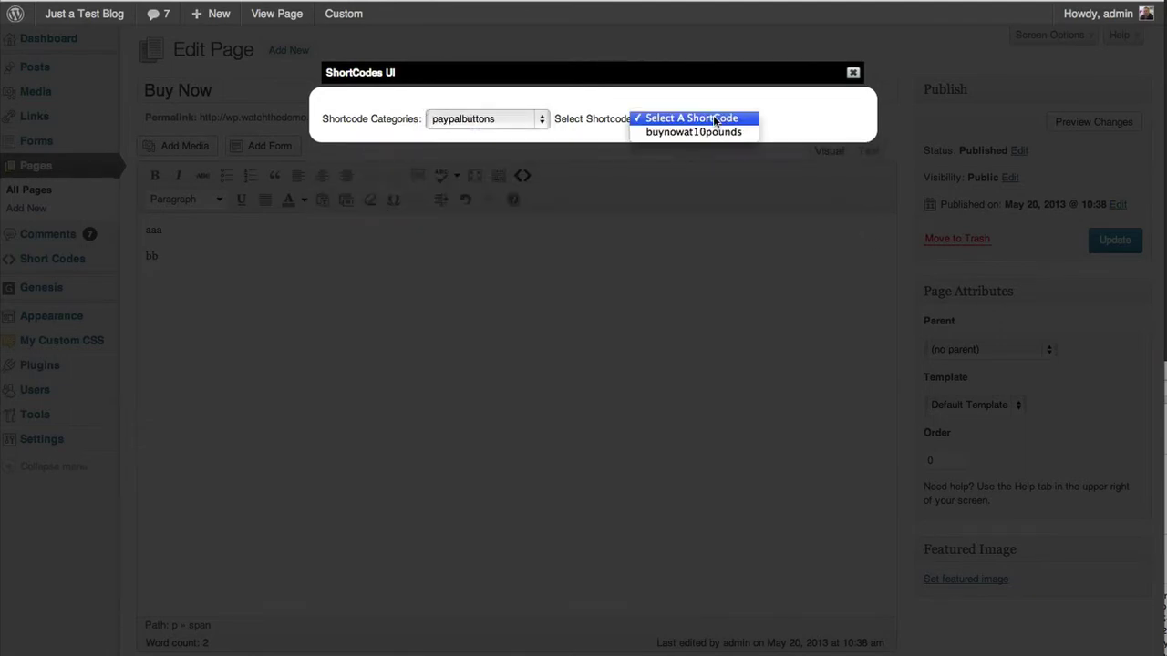
{"action": "left_click", "coordinate": [700, 133]}
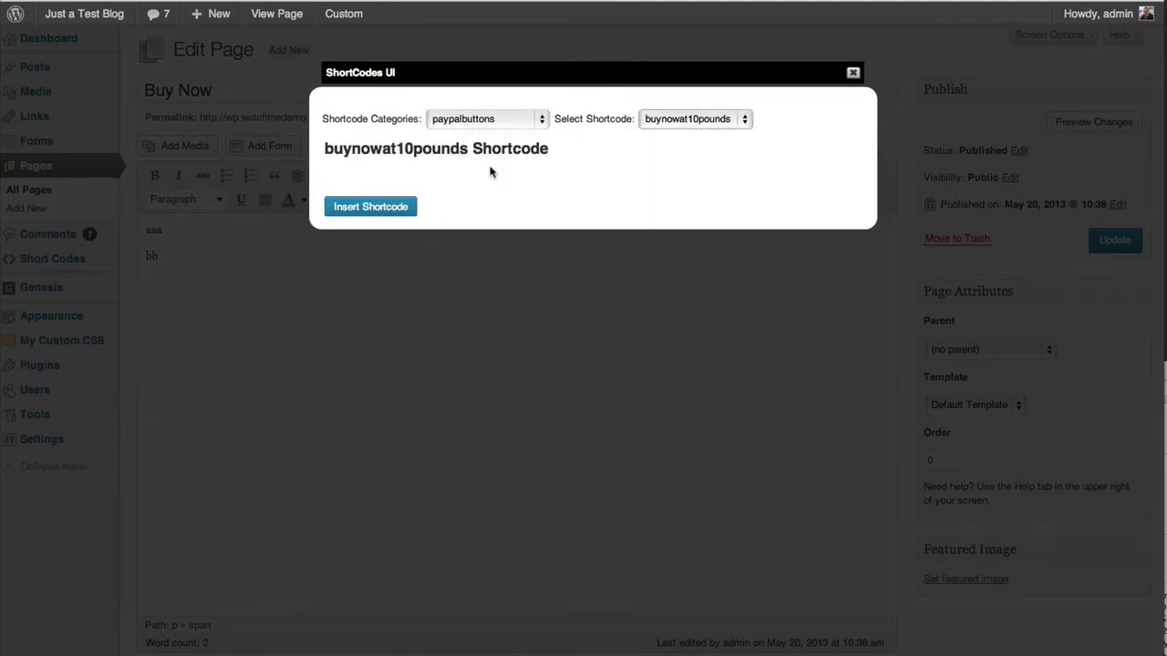
{"action": "left_click", "coordinate": [401, 206]}
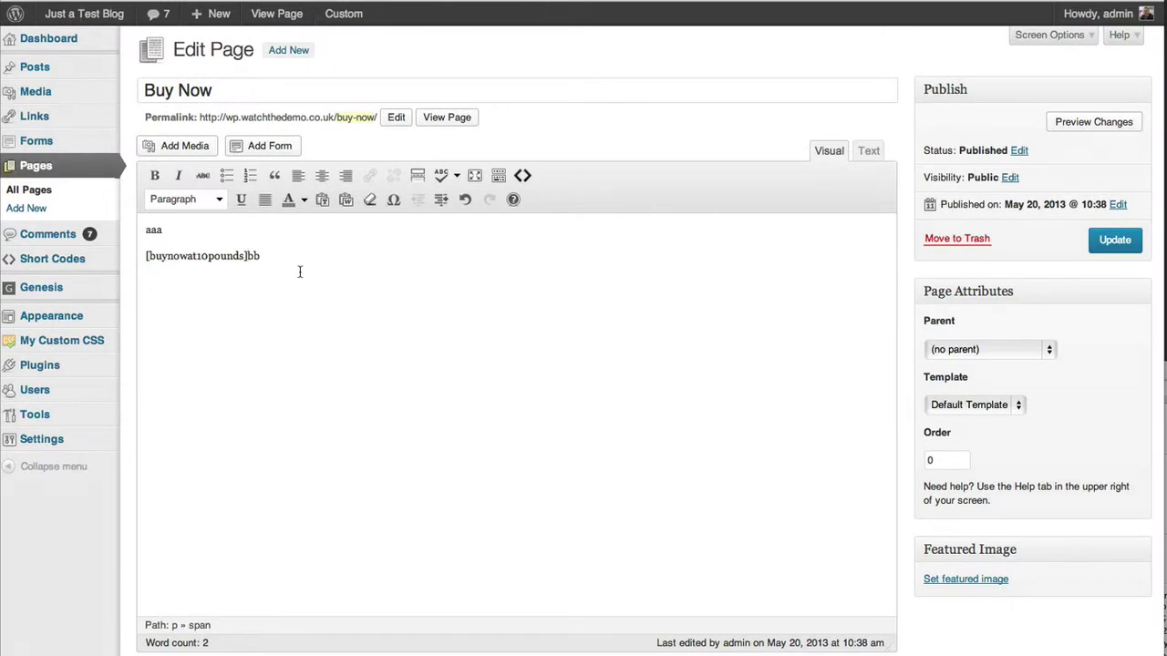
{"action": "key", "text": "Return"}
- Add a second shortcode [buynowat10pounds] by hand on a new line below "bb", pasting the name and enclosing it in square brackets
{"action": "key", "text": "End"}
{"action": "key", "text": "Return"}
{"action": "key", "text": "Return"}
{"action": "key", "text": "ctrl+v"}
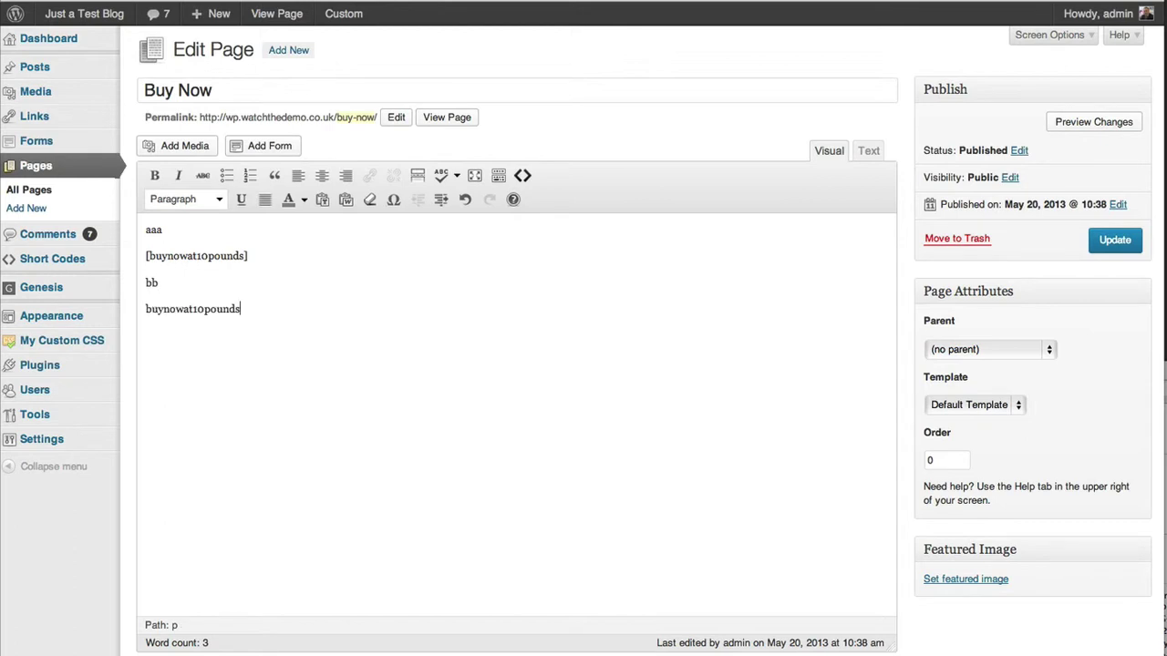
{"action": "type", "text": "]"}
{"action": "key", "text": "Home"}
{"action": "type", "text": "["}
- Update the page and test its first Buy Now button on the live site
{"action": "left_click", "coordinate": [1130, 240]}
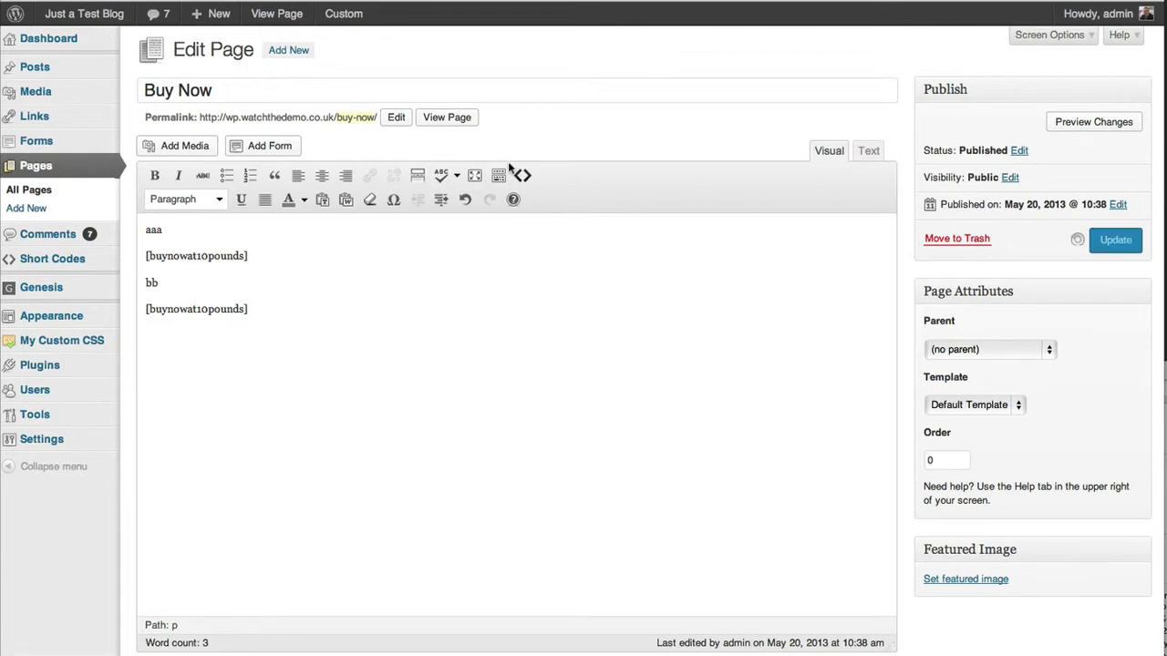
{"action": "left_click", "coordinate": [438, 169]}
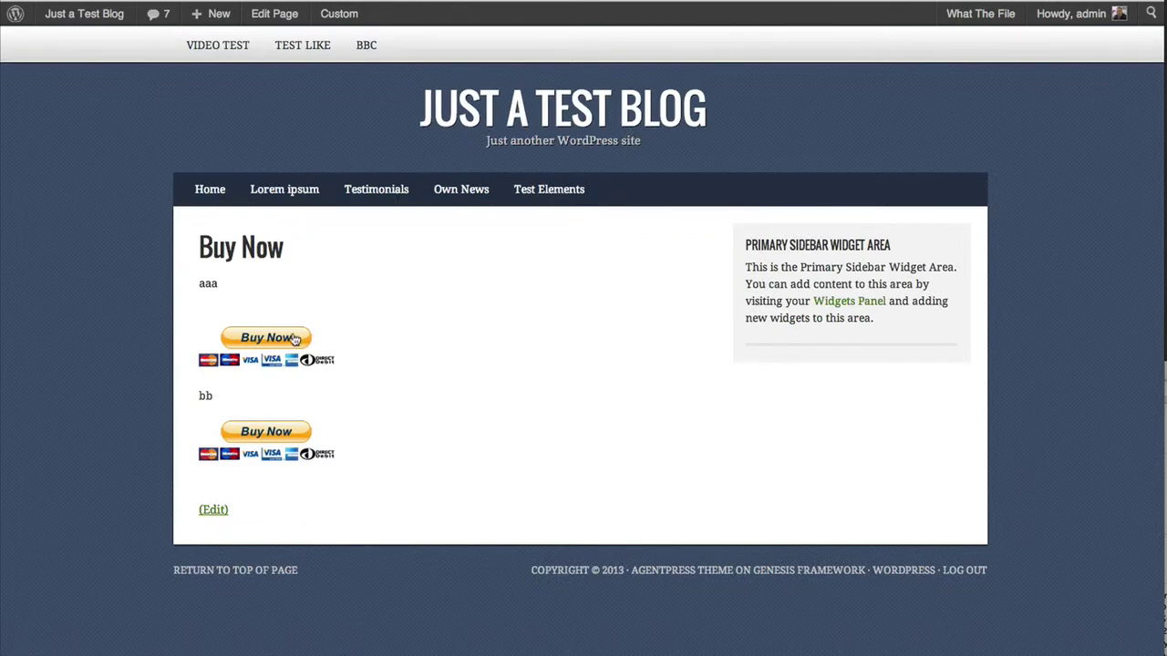
{"action": "left_click", "coordinate": [266, 338]}
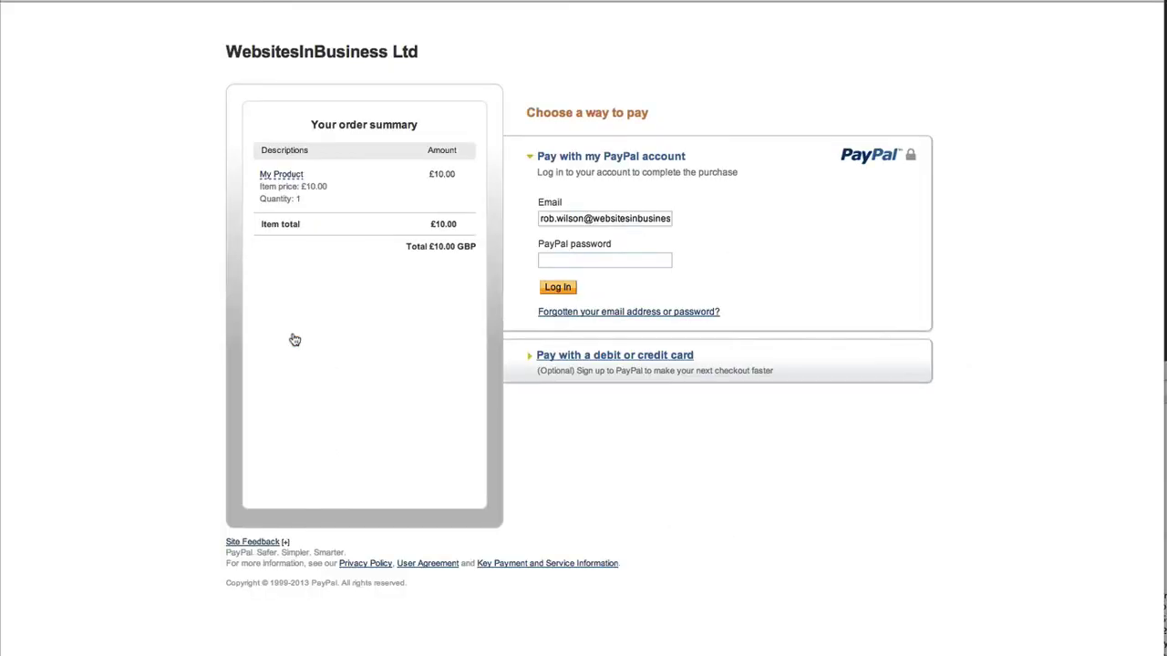